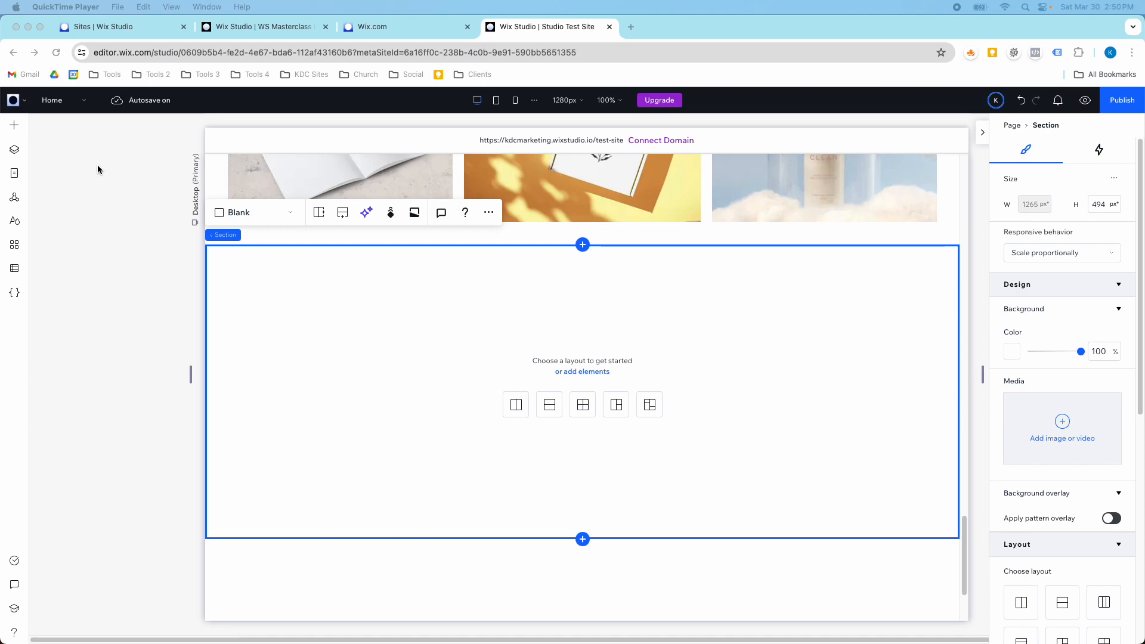
- Add a repeater from the quick-add elements to the blank section
left_click(14, 127)
left_click(14, 125)
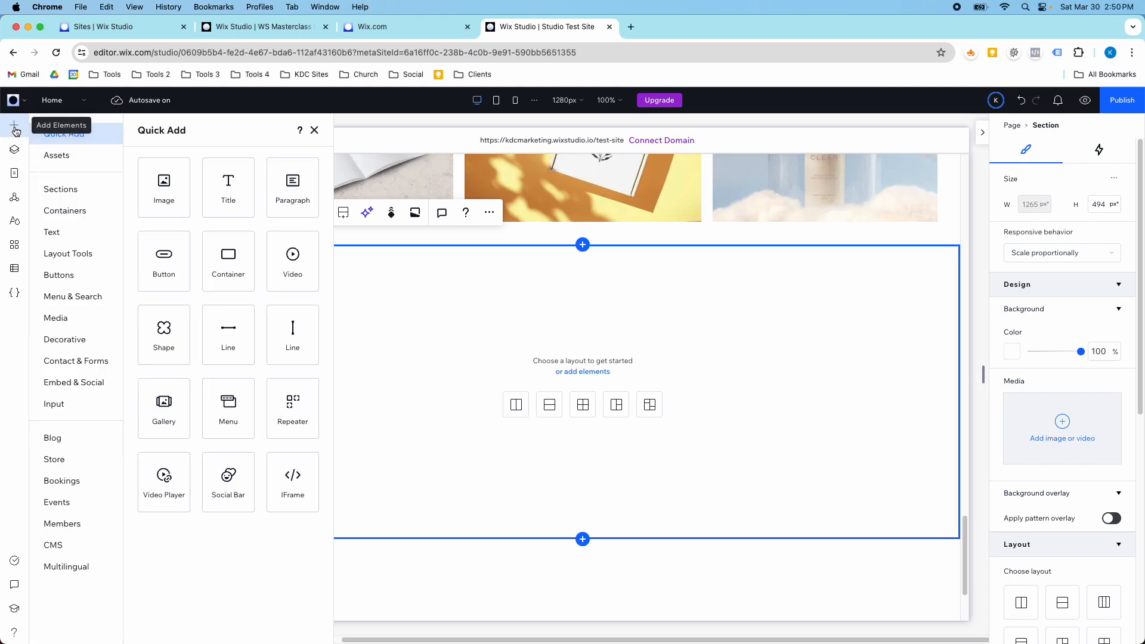
left_click(80, 256)
left_click(147, 182)
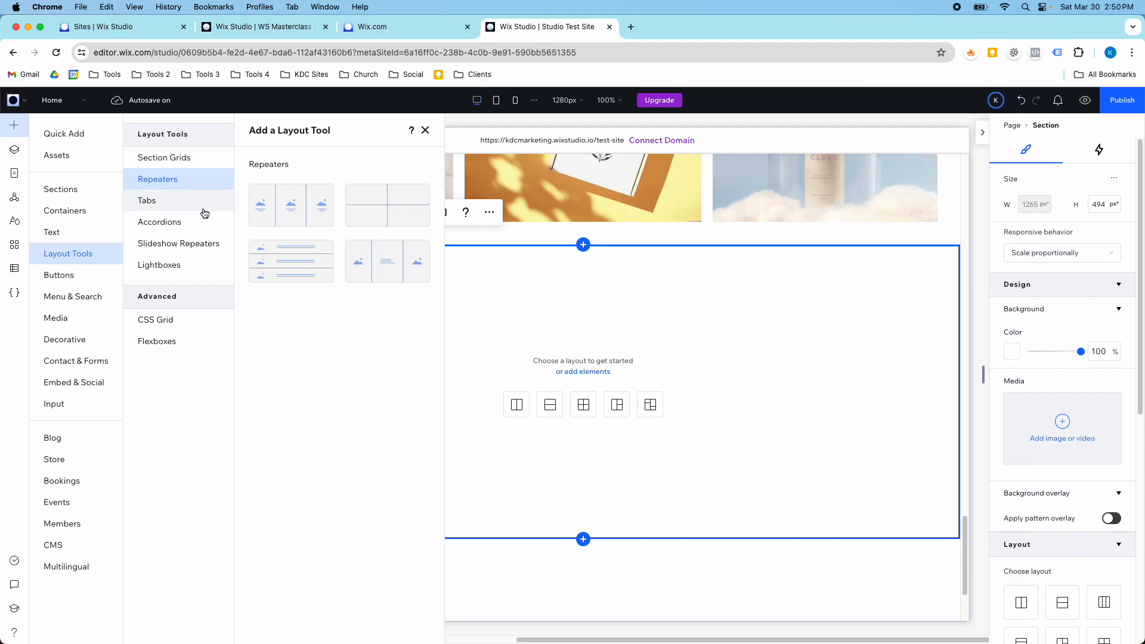
left_click(80, 137)
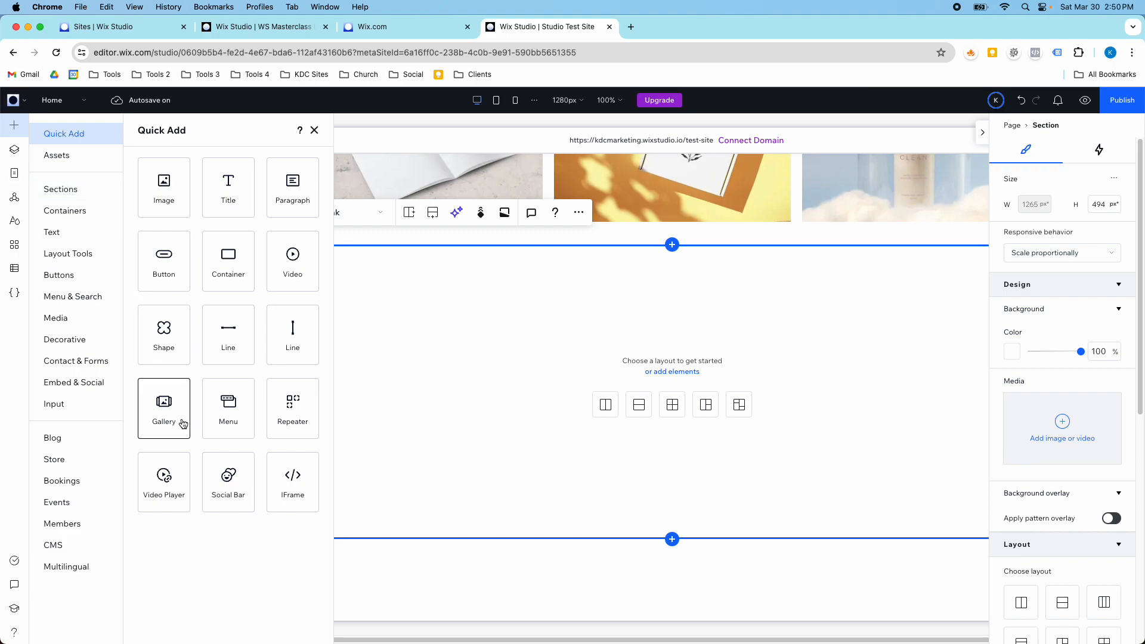
left_click(285, 421)
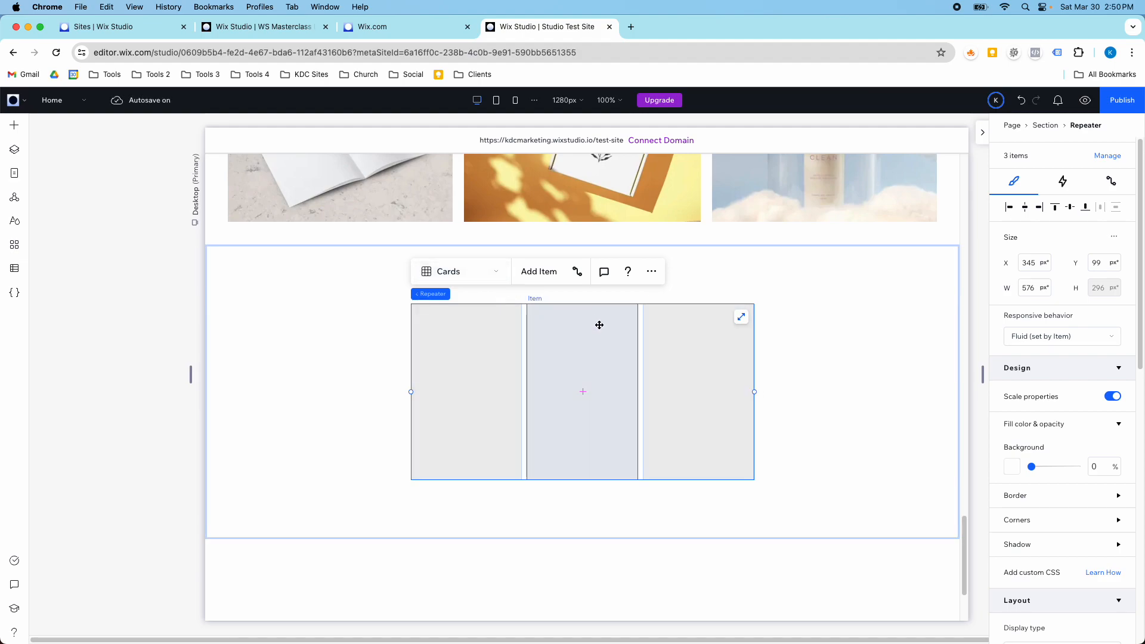
- Change the new repeater's display type to List and check how its items stack
left_click(490, 273)
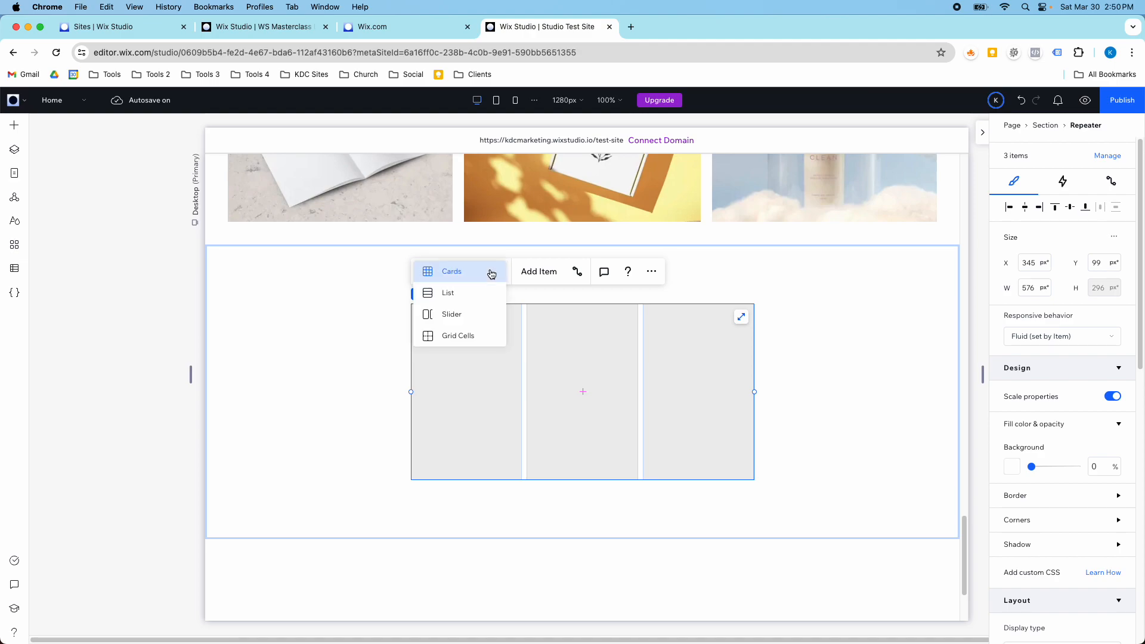
left_click(480, 293)
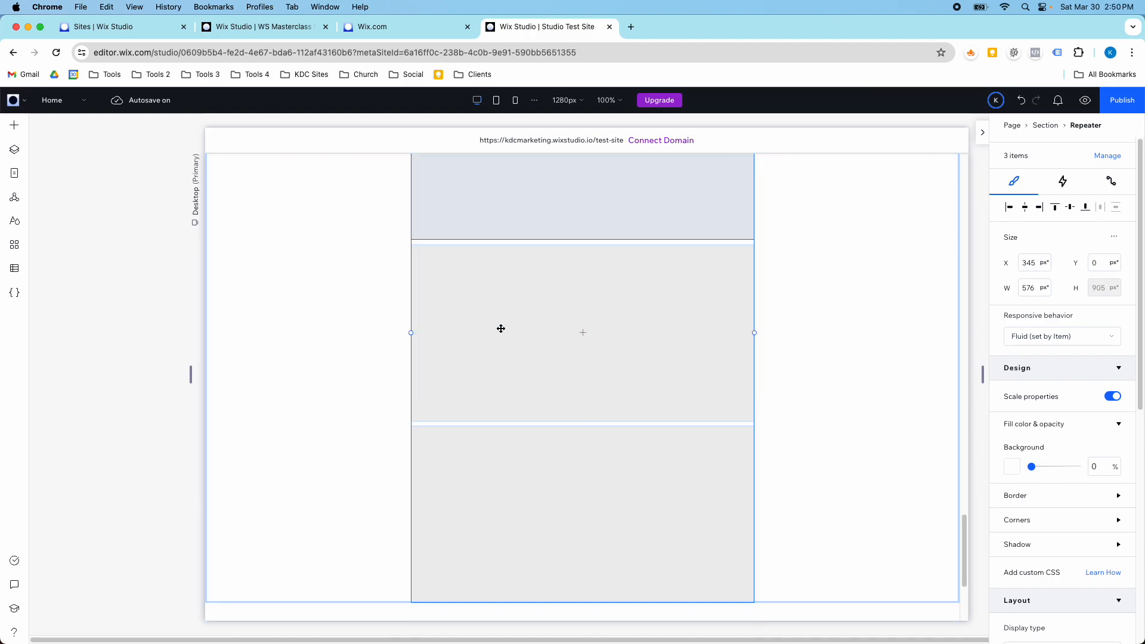
left_click(486, 261)
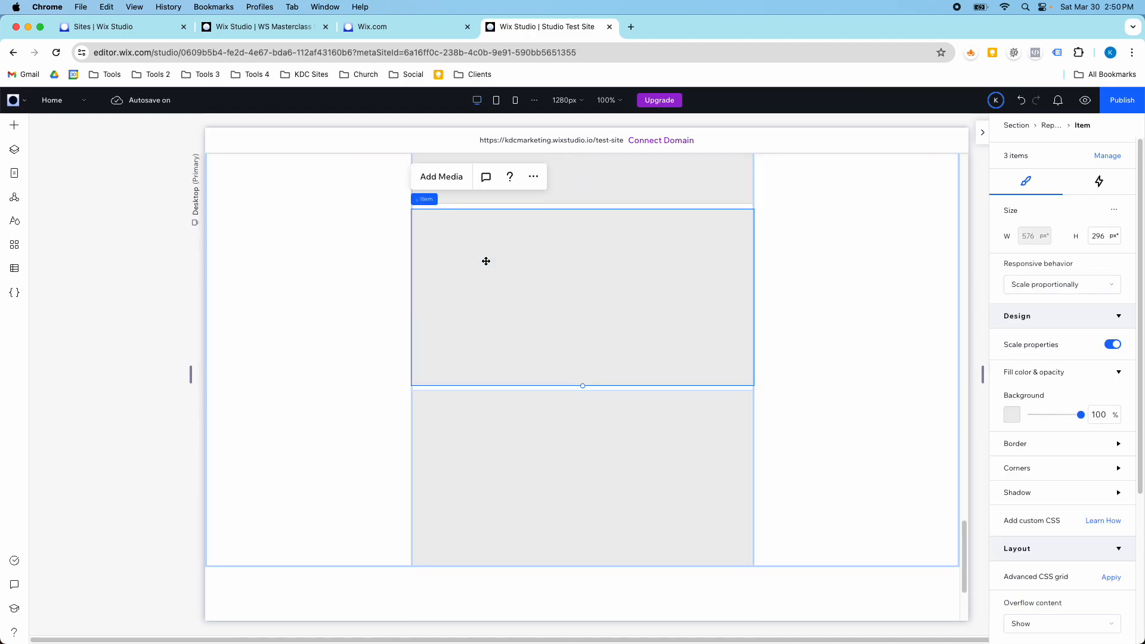
scroll(730, 333, "up", 4)
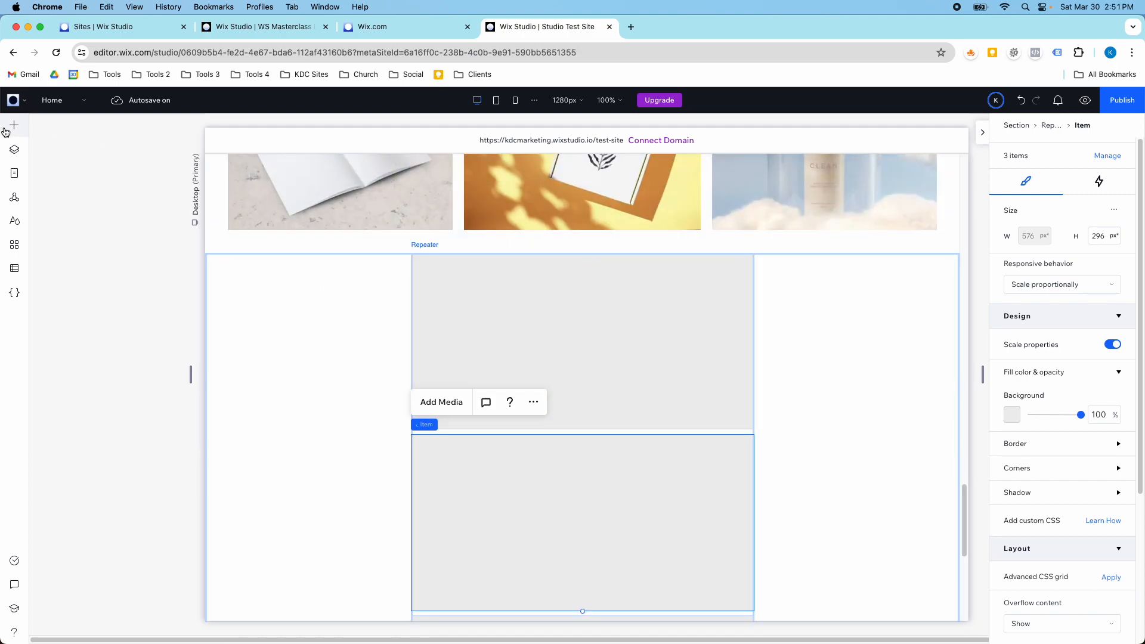
- Select the repeater in the last section through the layers and change its display type to Slider
left_click(13, 149)
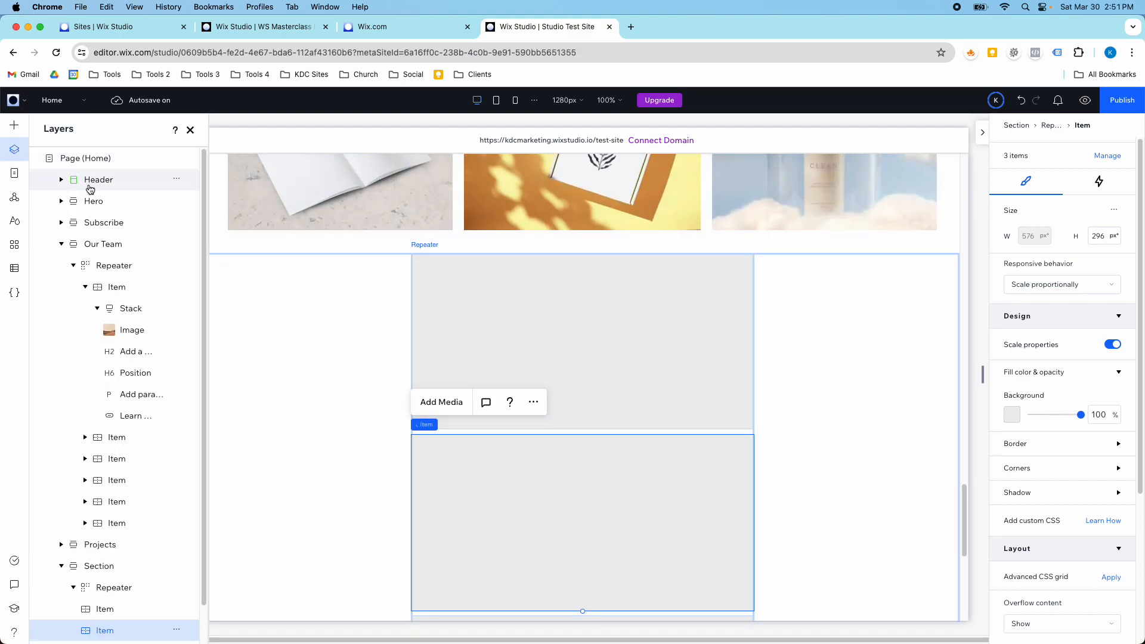
left_click(113, 265)
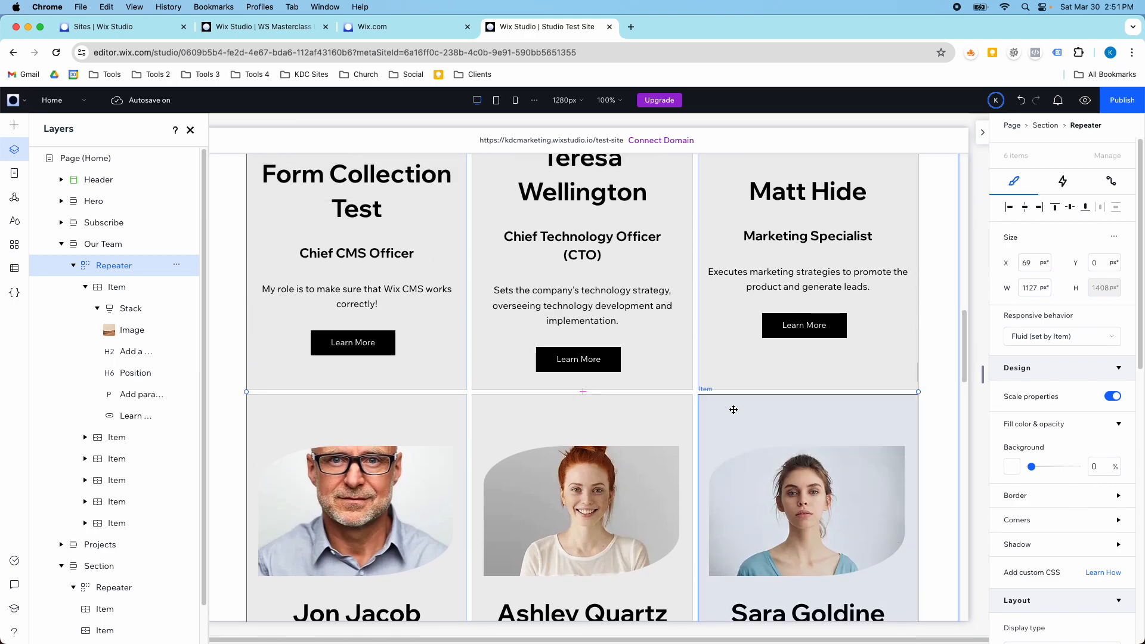
left_click(61, 245)
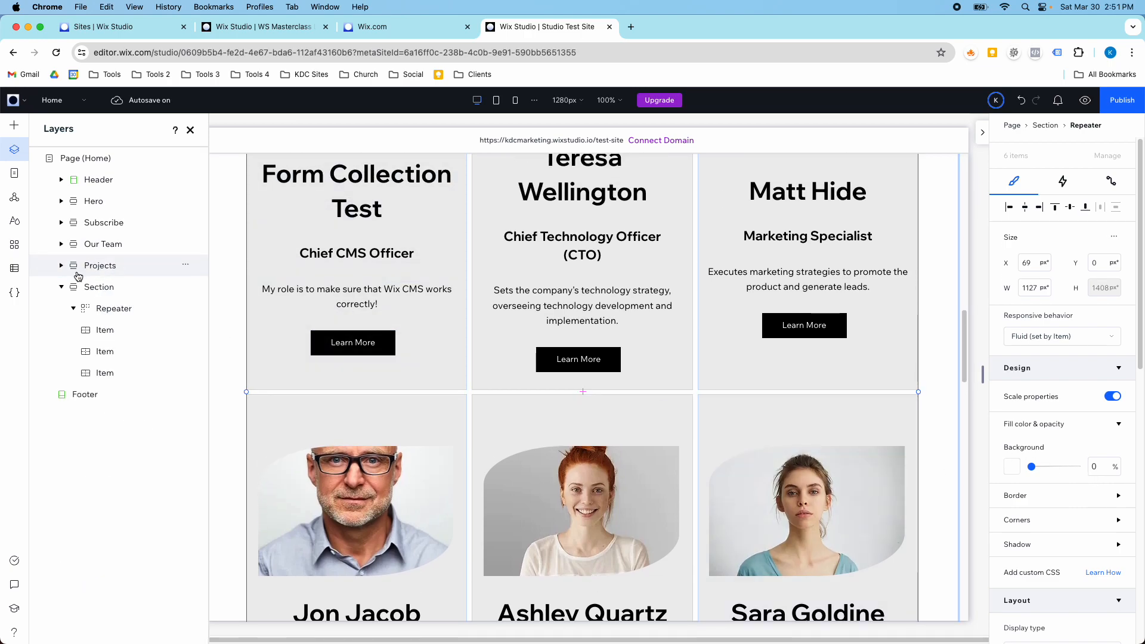
left_click(98, 312)
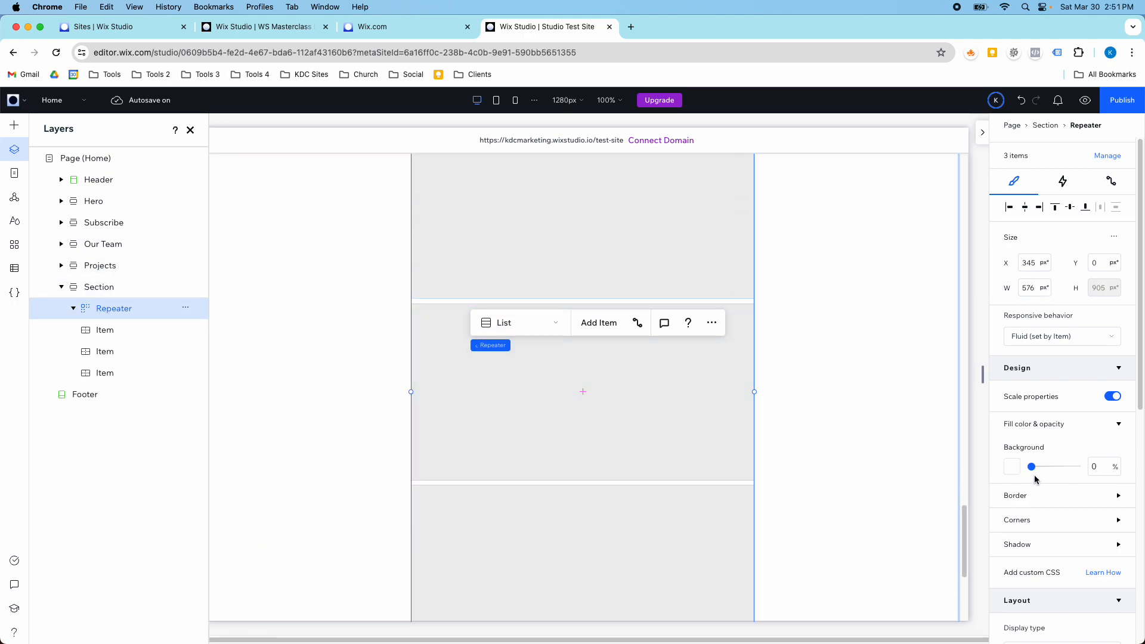
scroll(1050, 475, "down", 2)
scroll(1050, 475, "down", 4)
left_click(1049, 328)
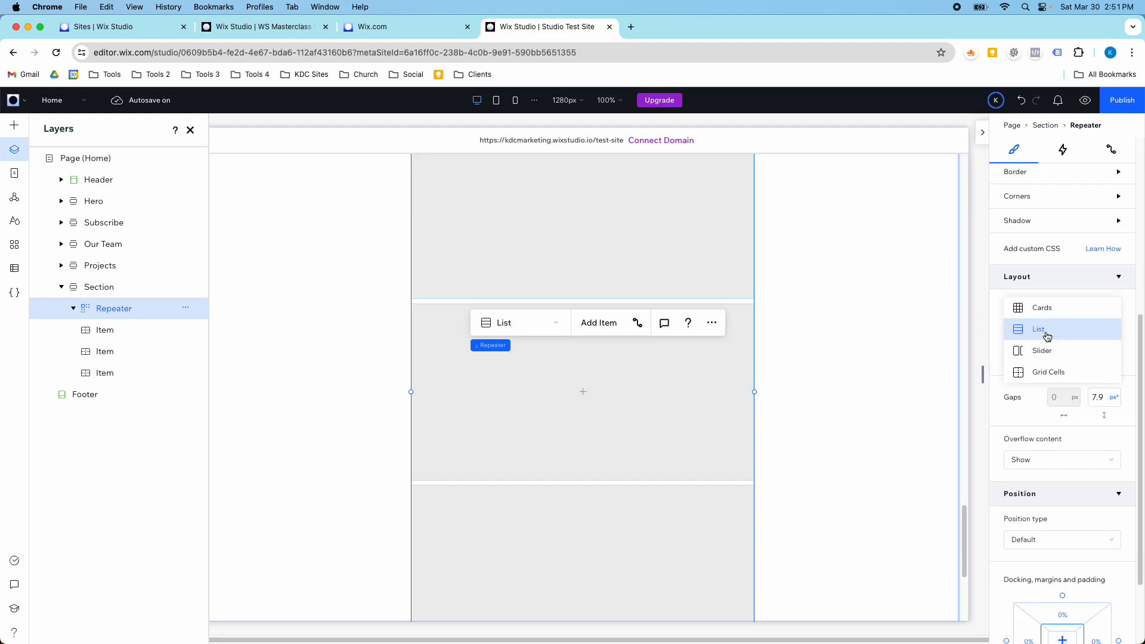
left_click(1045, 351)
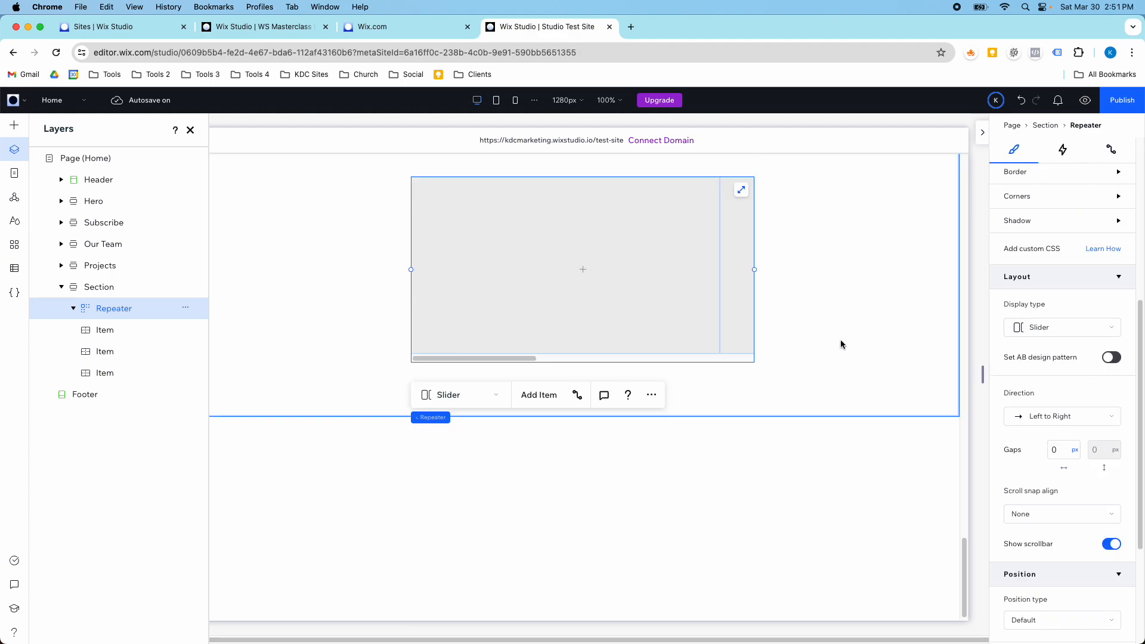
- Change the repeater's display type to Grid Cells and check the resulting arrangement
left_click(1041, 330)
left_click(1043, 351)
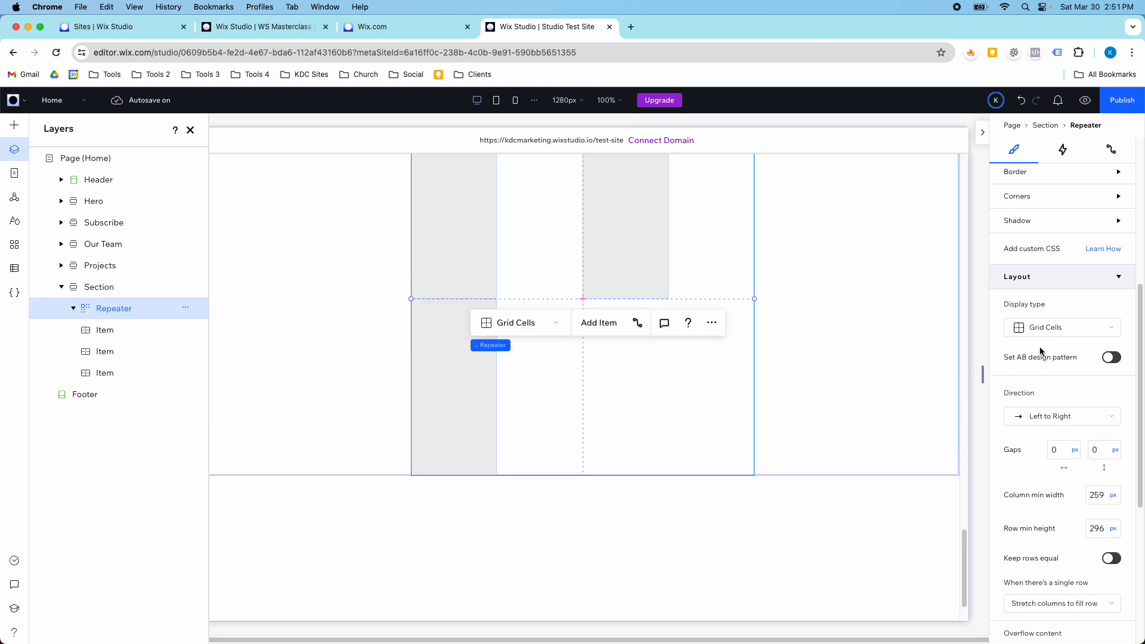
scroll(809, 346, "up", 2)
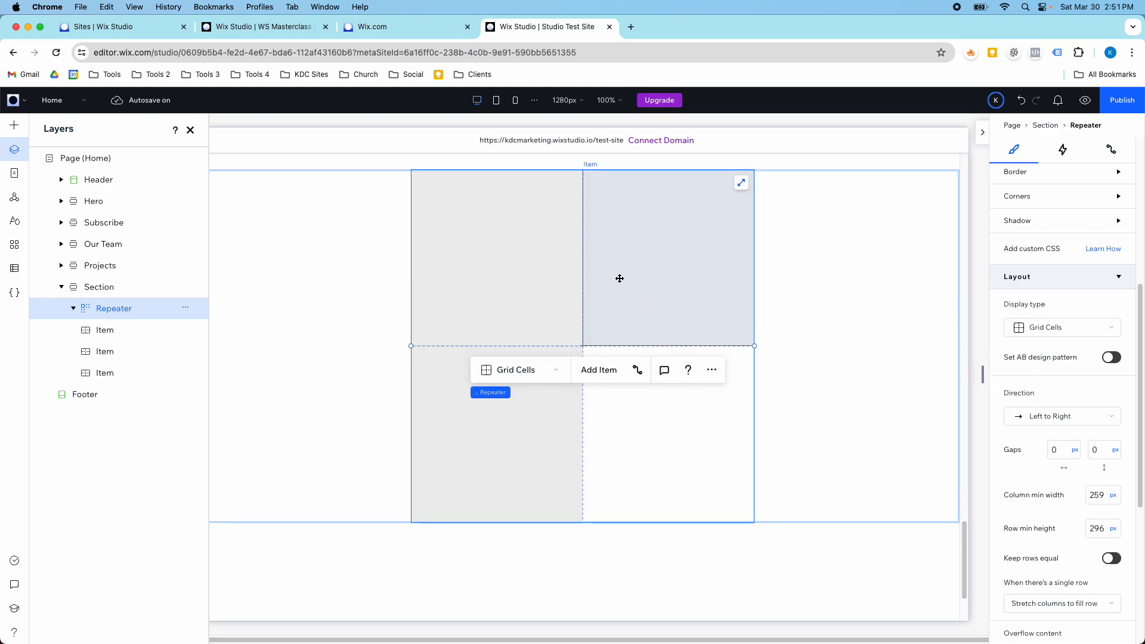
- Set the repeater's display type to Cards and widen it from its right edge until three items fit in one row
left_click(1054, 327)
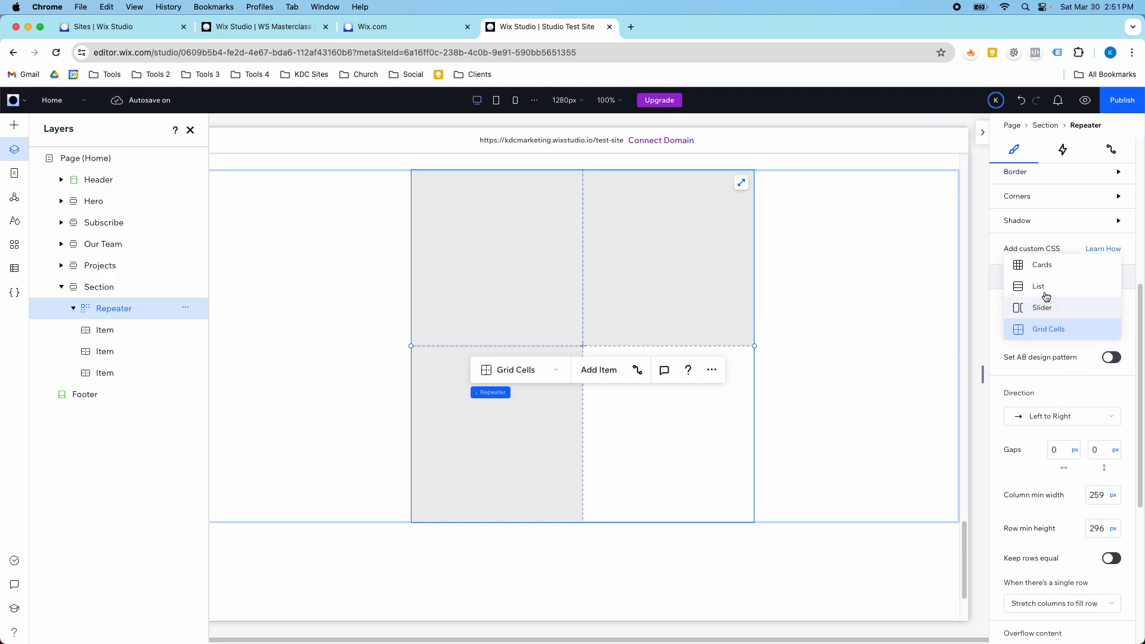
left_click(1039, 266)
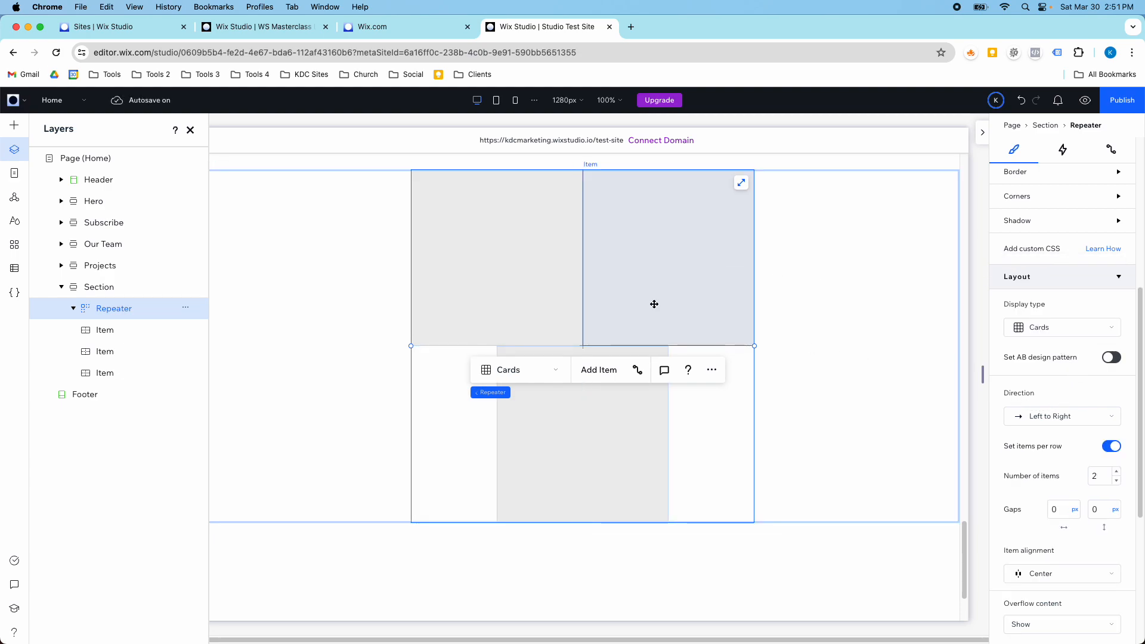
left_click_drag(754, 345, 852, 346)
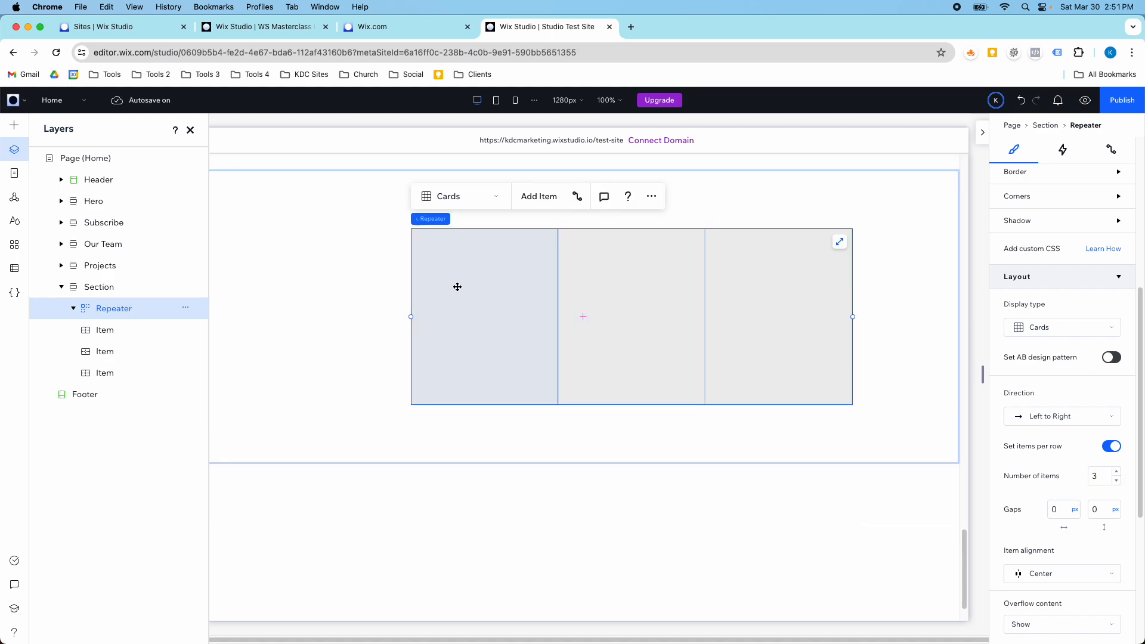
- Move the repeater toward the left within its section and stretch it to fill the whole section
left_click_drag(497, 272, 429, 276)
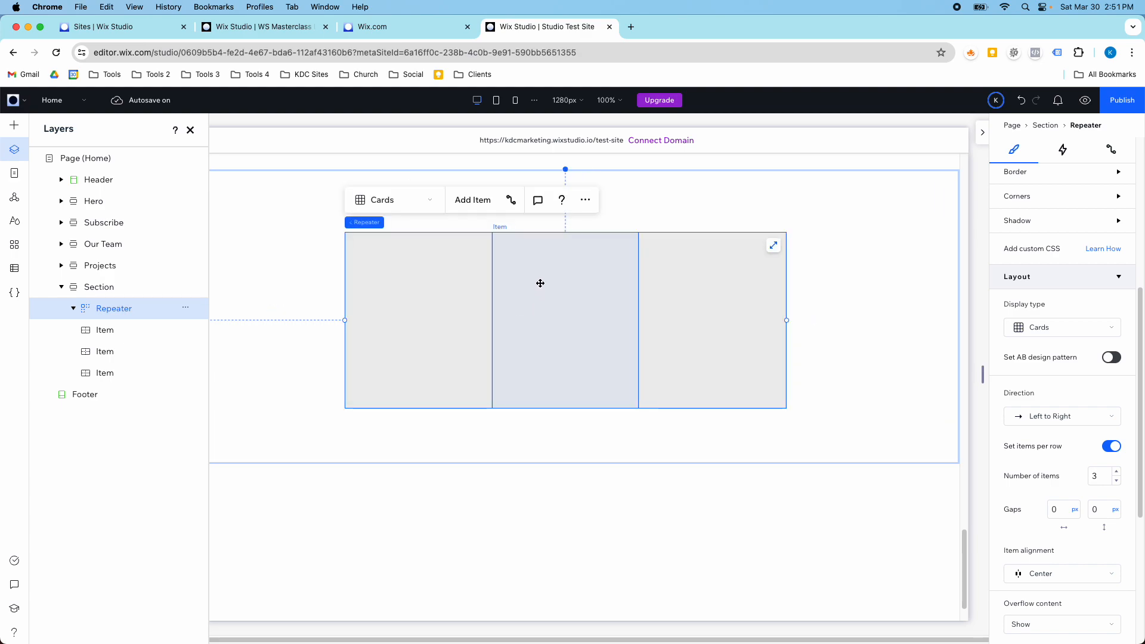
scroll(716, 262, "up", 2)
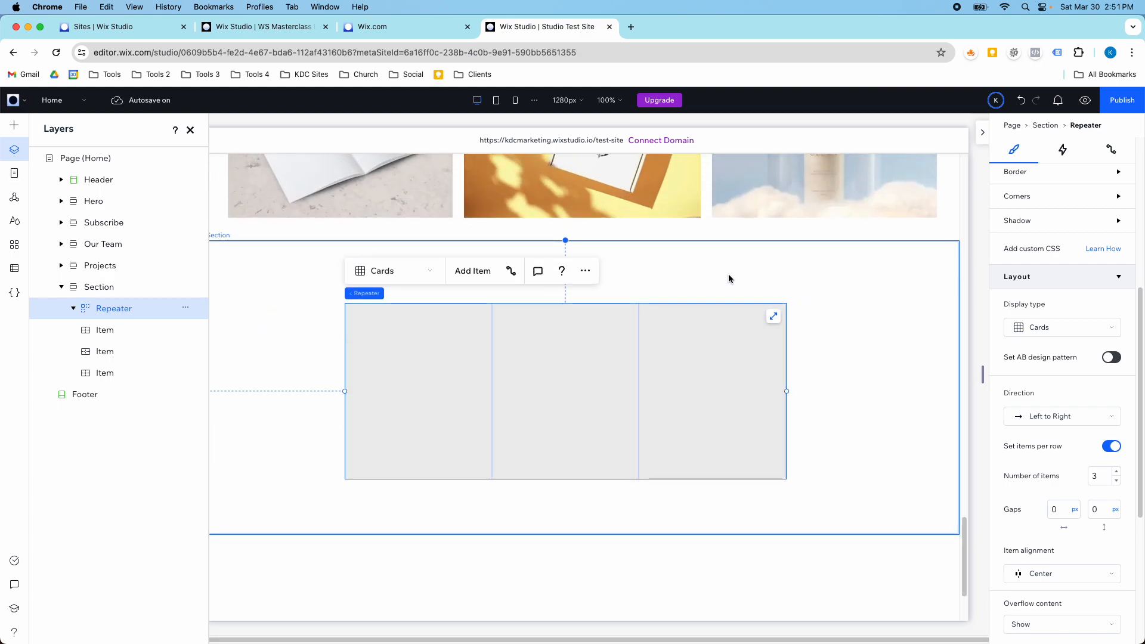
left_click(773, 316)
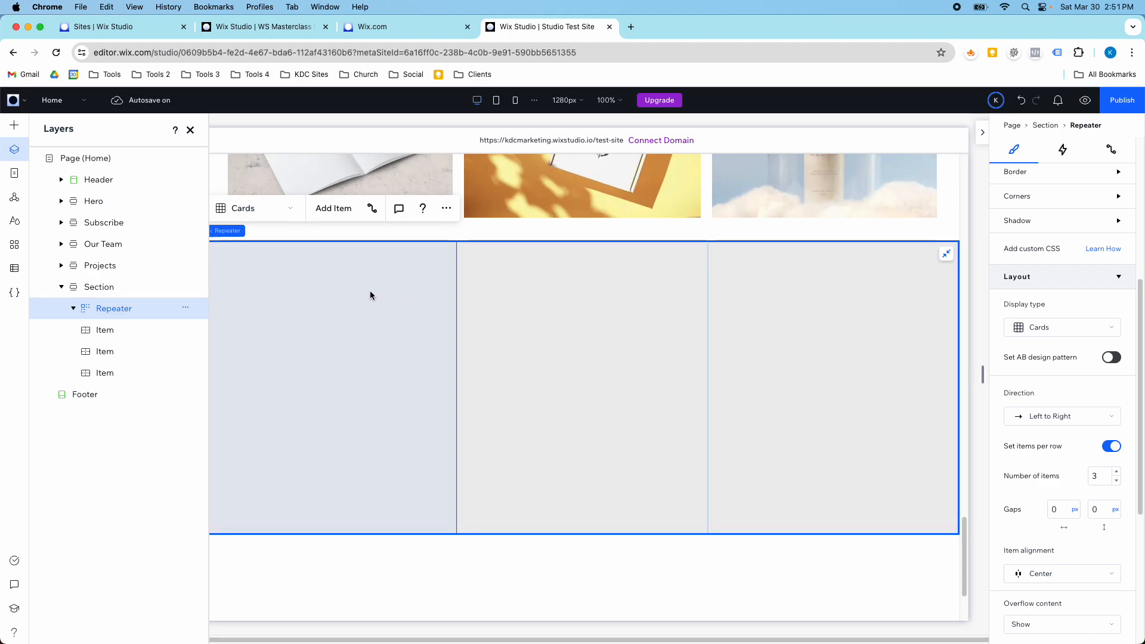
- Add a title to the repeater's first item and a paragraph text below it
left_click(14, 125)
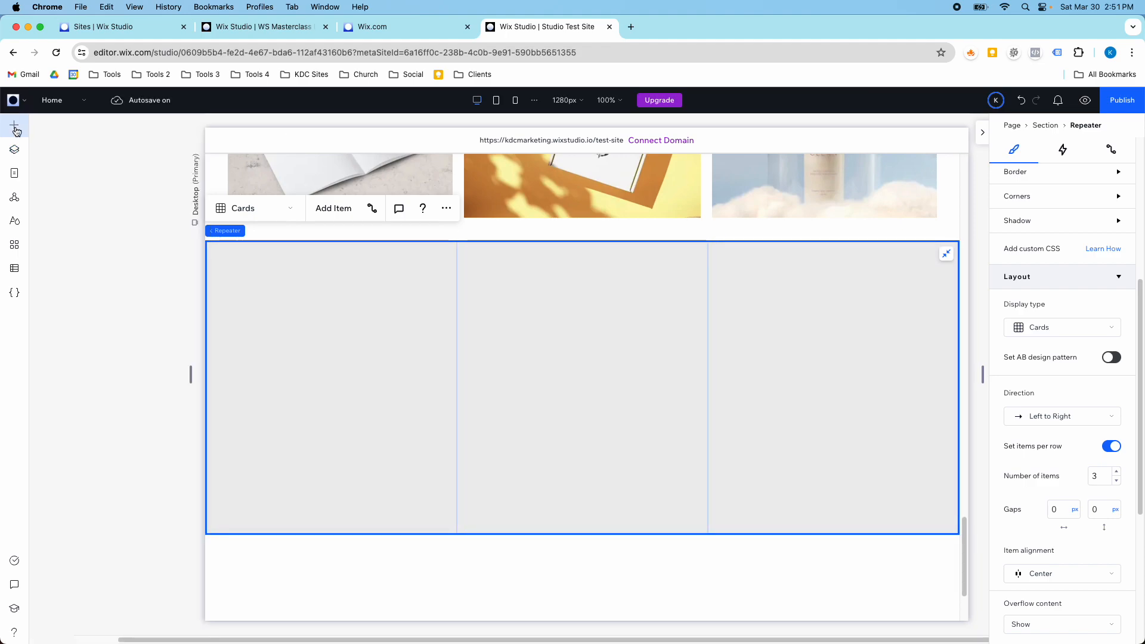
left_click_drag(248, 209, 327, 301)
left_click(14, 125)
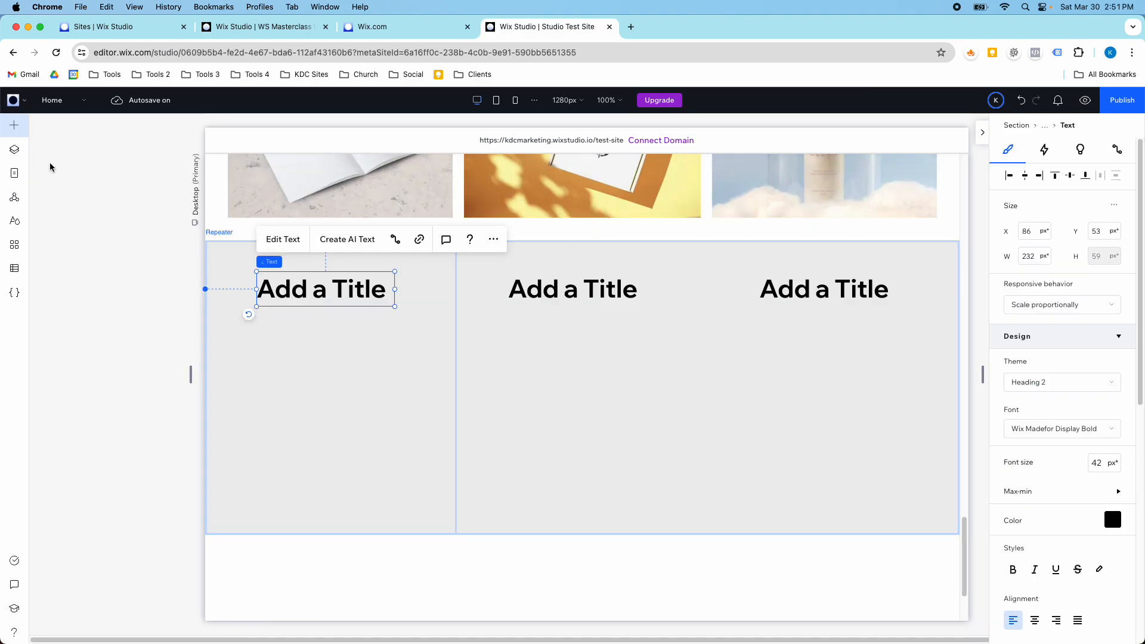
left_click_drag(285, 205, 342, 358)
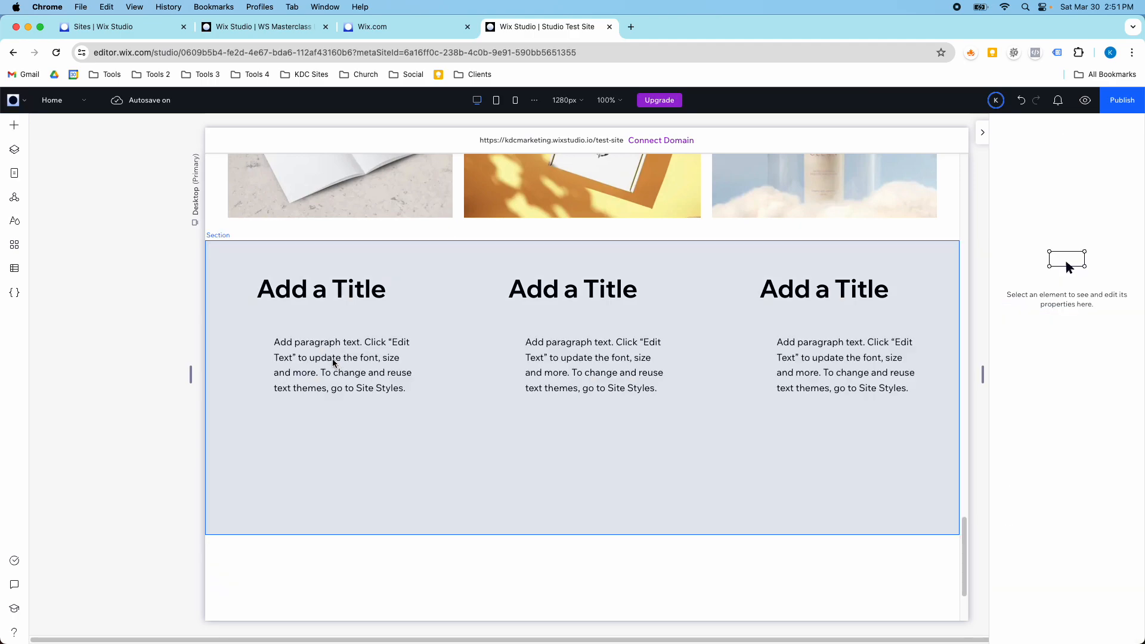
- Add a button below the paragraph in the first item and move the title to line up with the paragraph's left edge
left_click(22, 128)
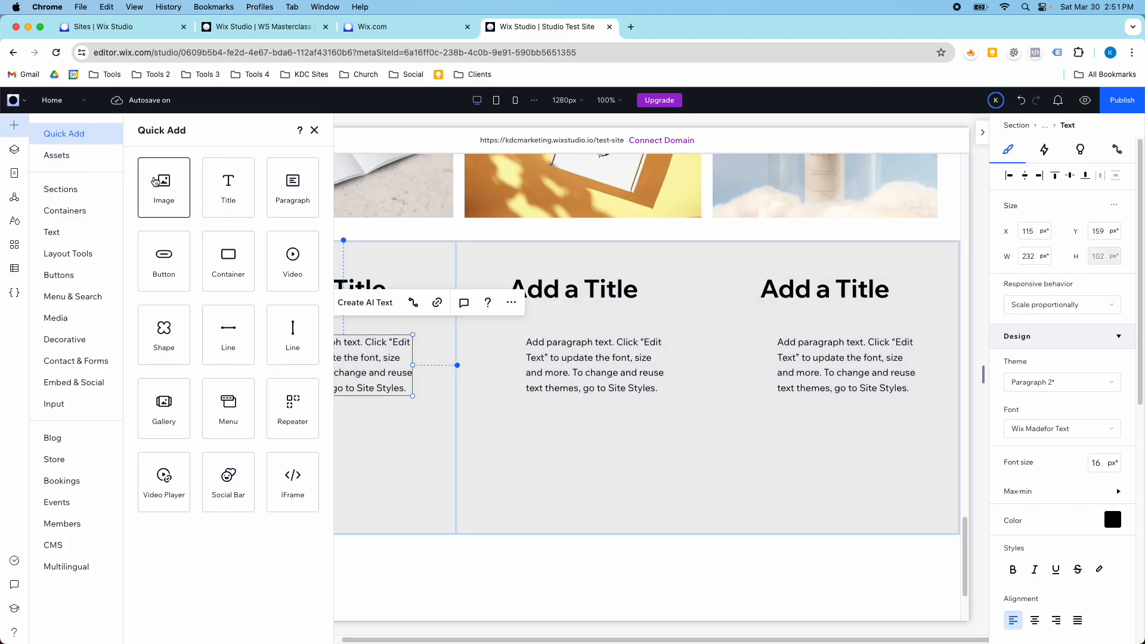
left_click_drag(165, 257, 342, 442)
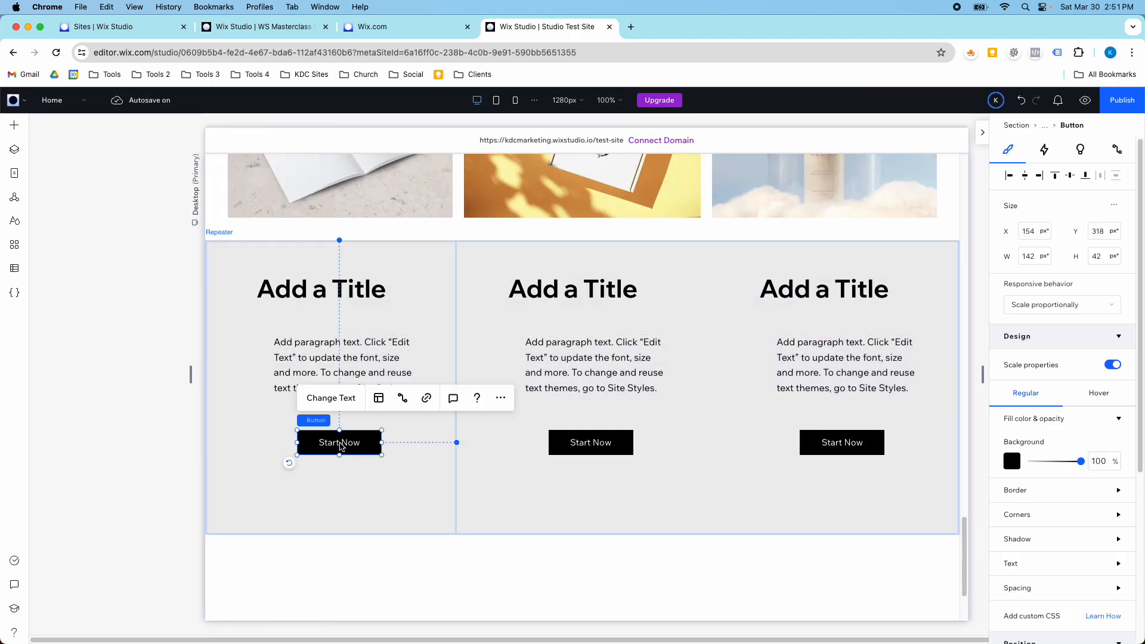
left_click_drag(325, 298, 343, 305)
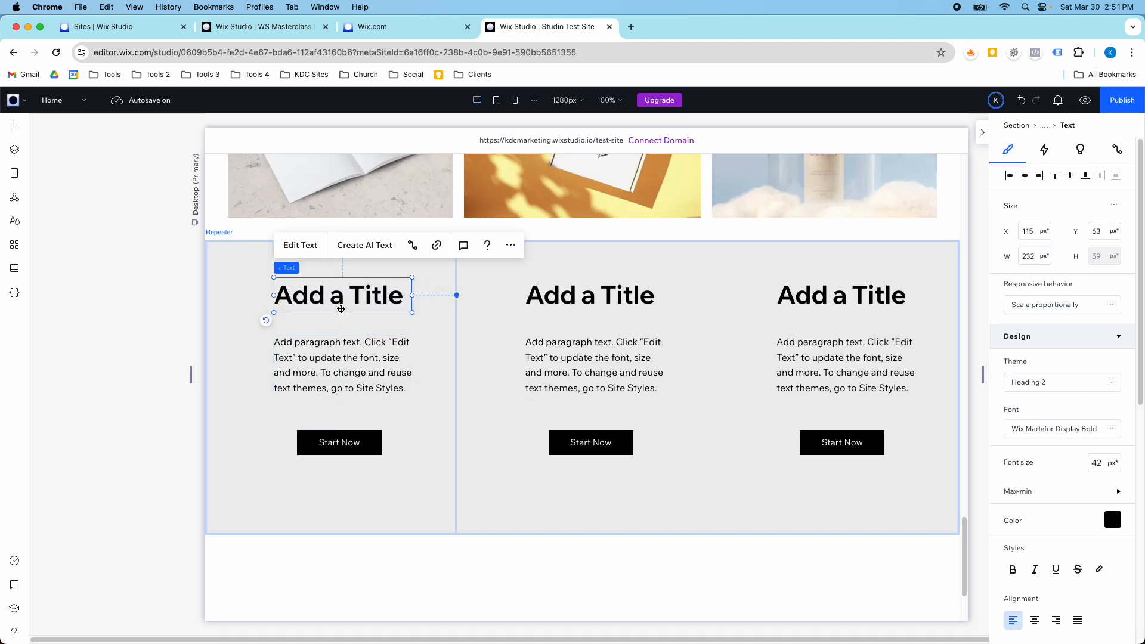
left_click(350, 369)
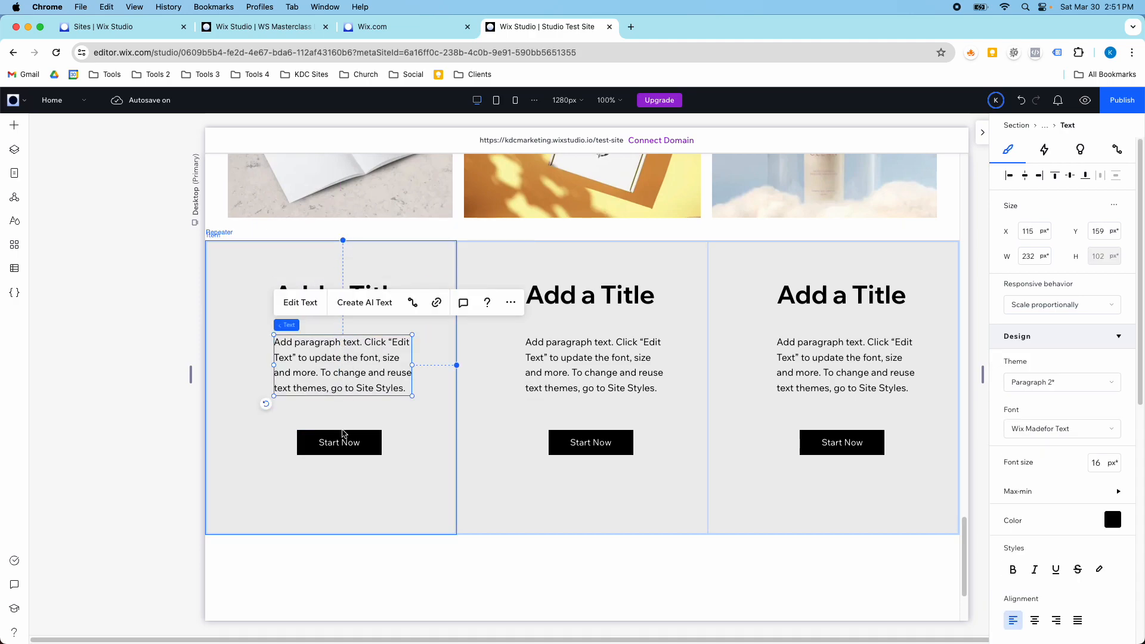
left_click(287, 271)
left_click(294, 292)
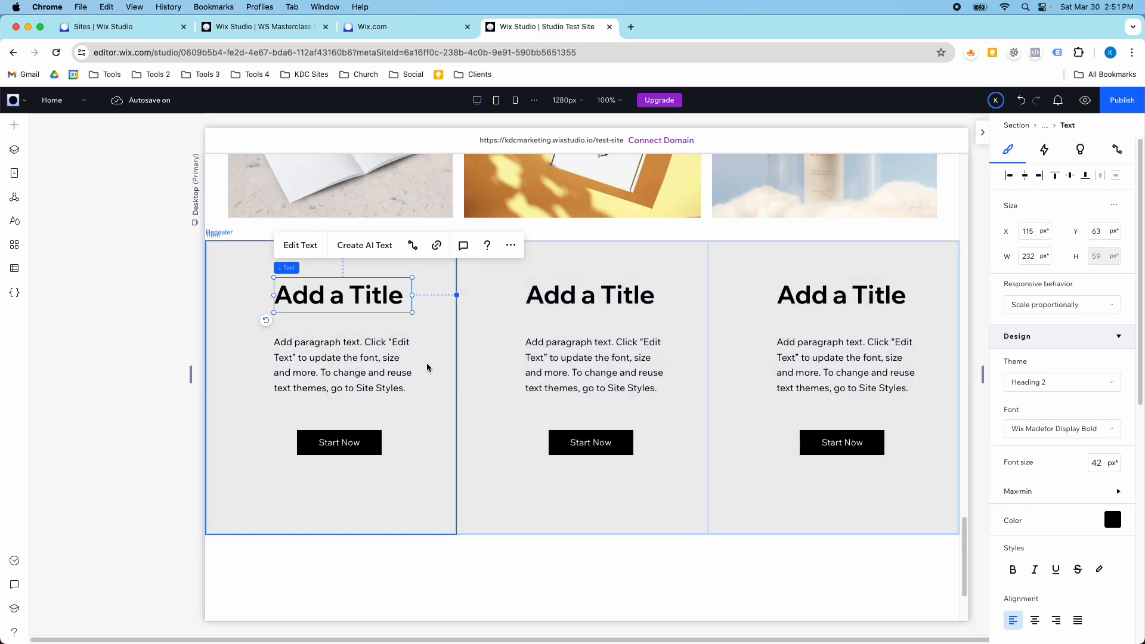
- Select the repeater through the layers and add three more items to make a second row of cards
left_click(14, 149)
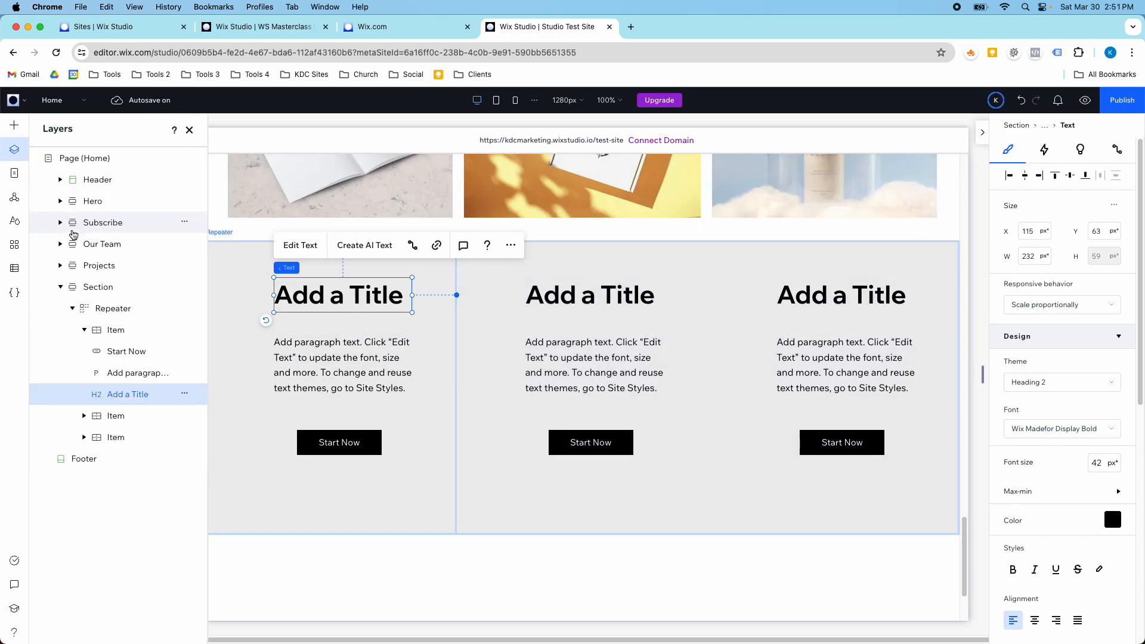
left_click(116, 315)
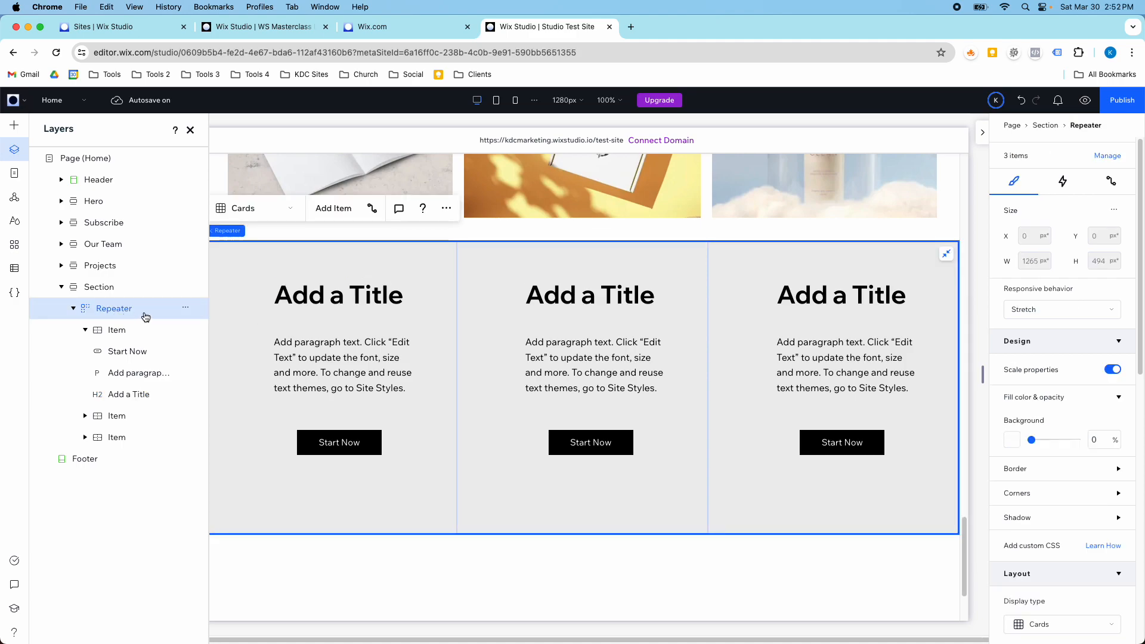
left_click(328, 210)
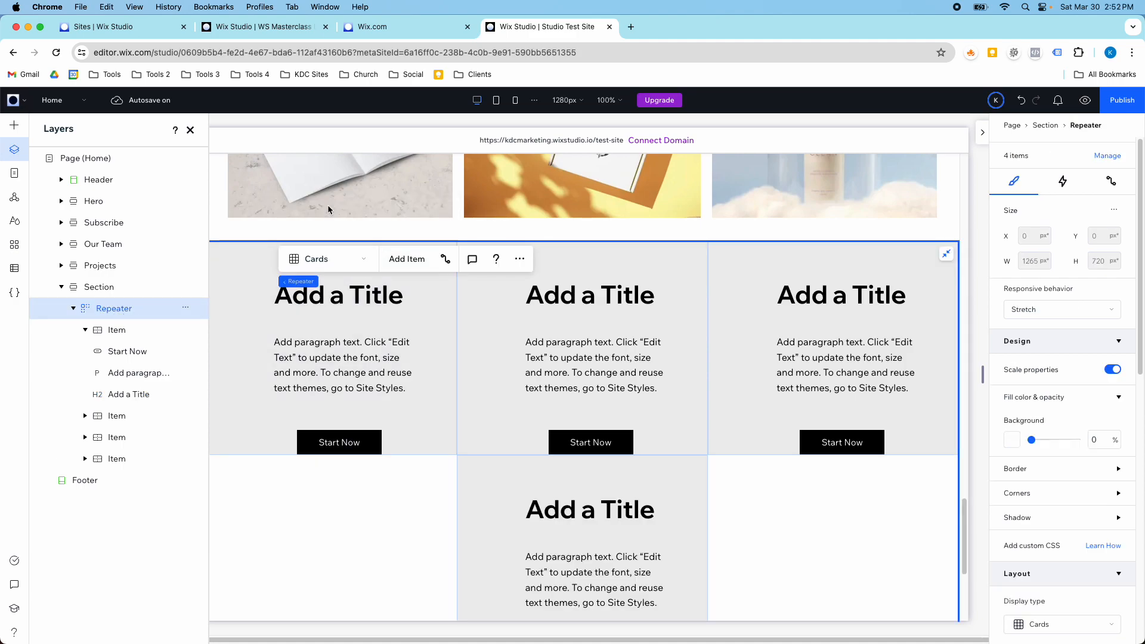
left_click(396, 261)
left_click(396, 262)
scroll(413, 317, "down", 4)
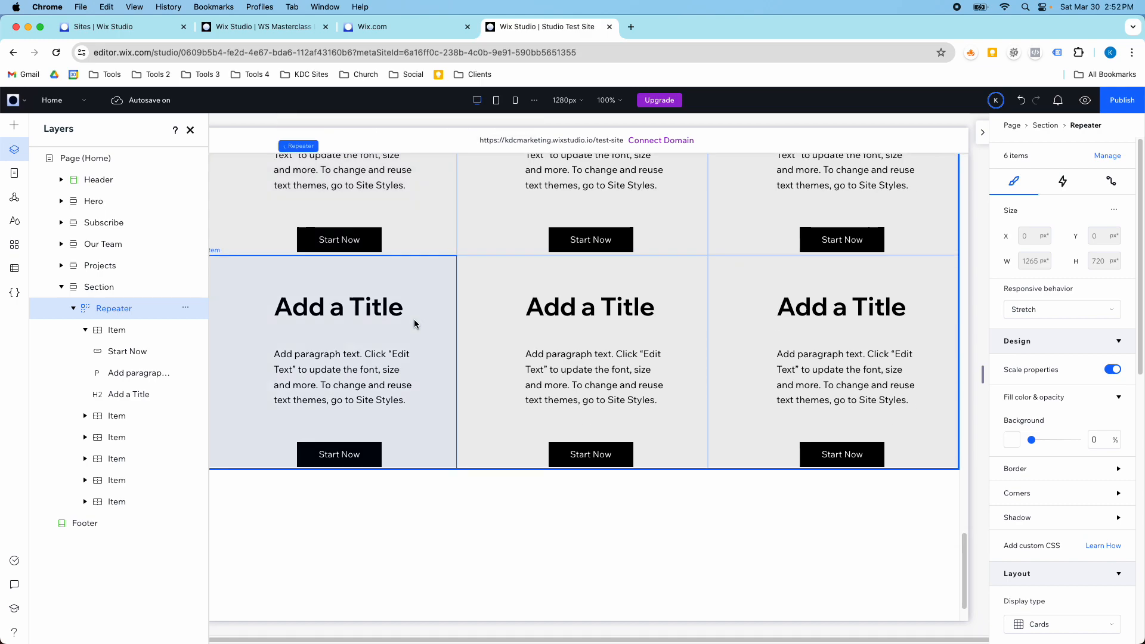
scroll(477, 316, "up", 5)
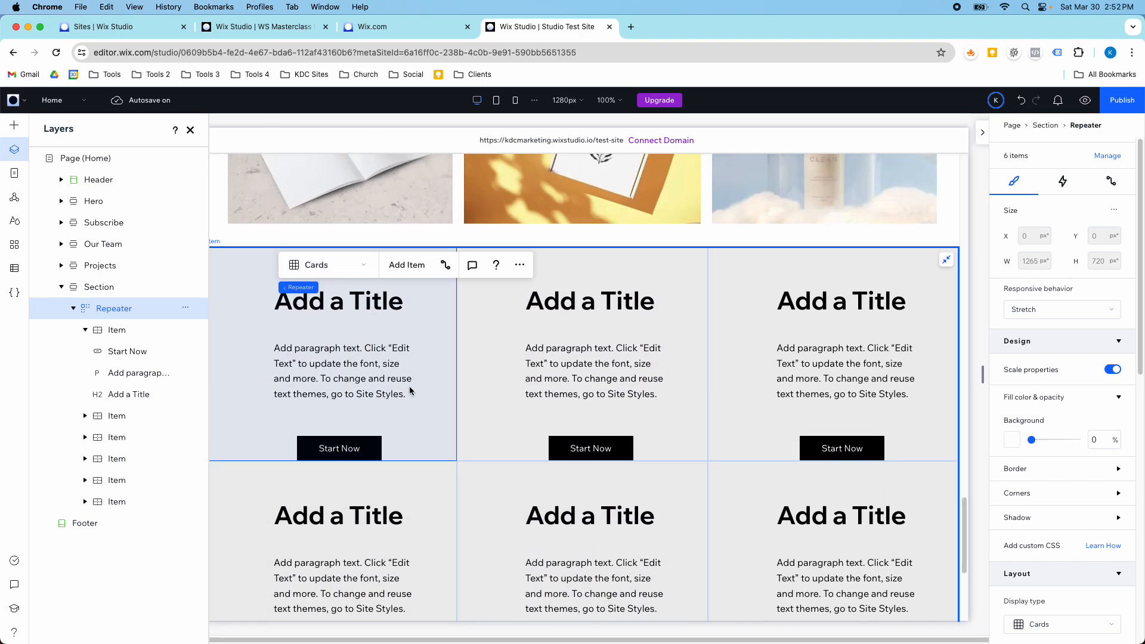
- Increase the height of the repeater's first item to about 438 px
left_click(413, 447)
left_click_drag(330, 462, 328, 507)
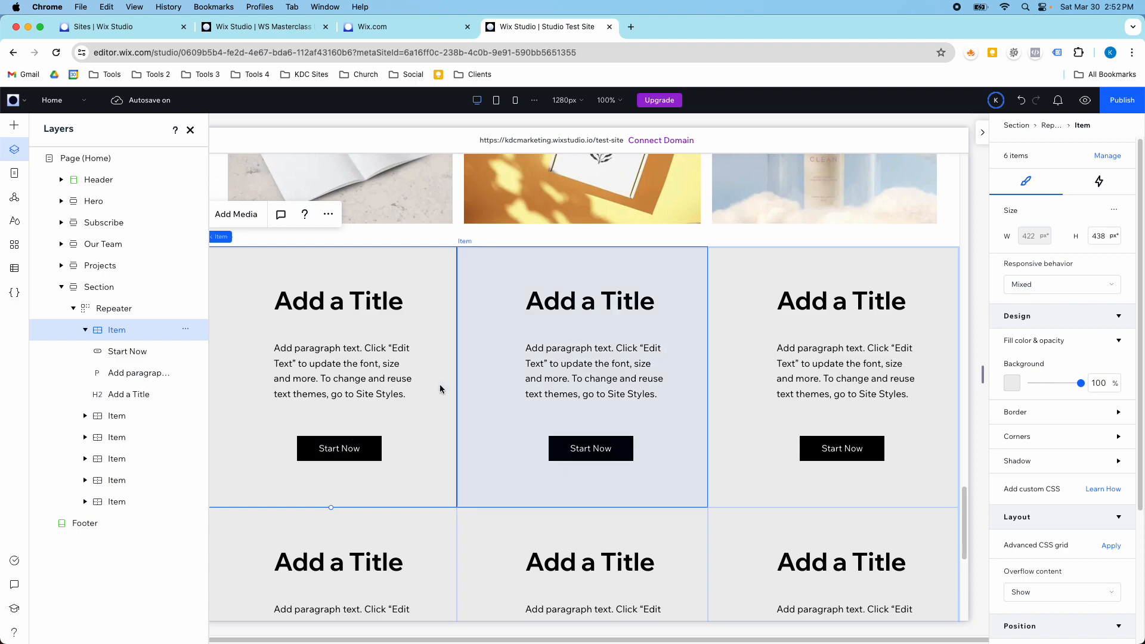
- Stack the first item's title, paragraph and button together and center the stack horizontally and vertically within the item
left_click(357, 301)
left_click(353, 388, "shift")
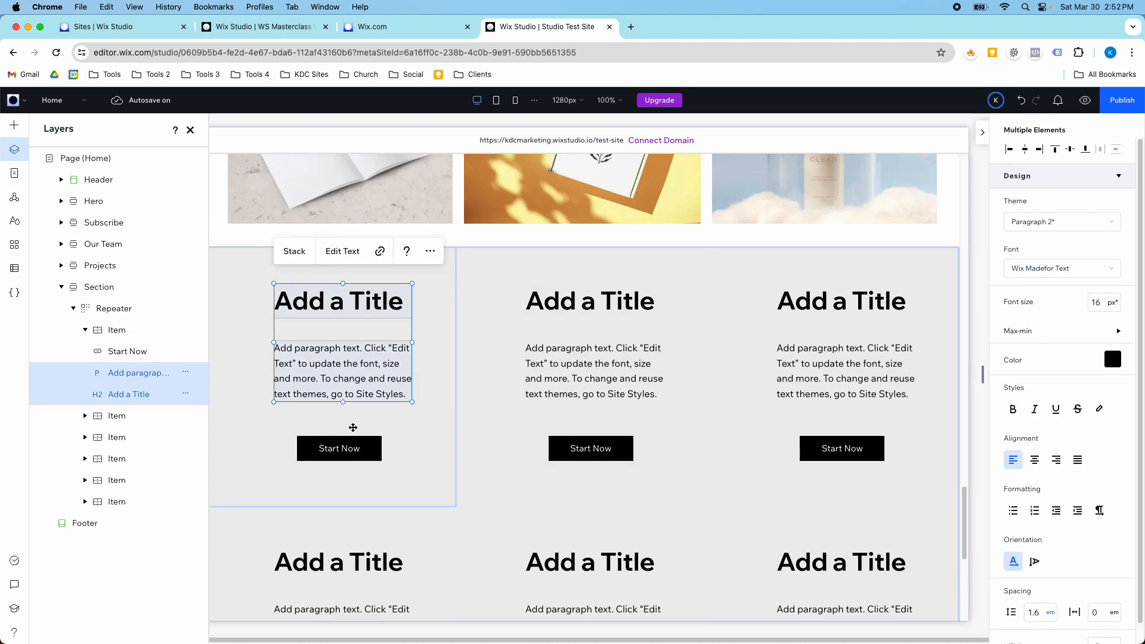
left_click(355, 455, "shift")
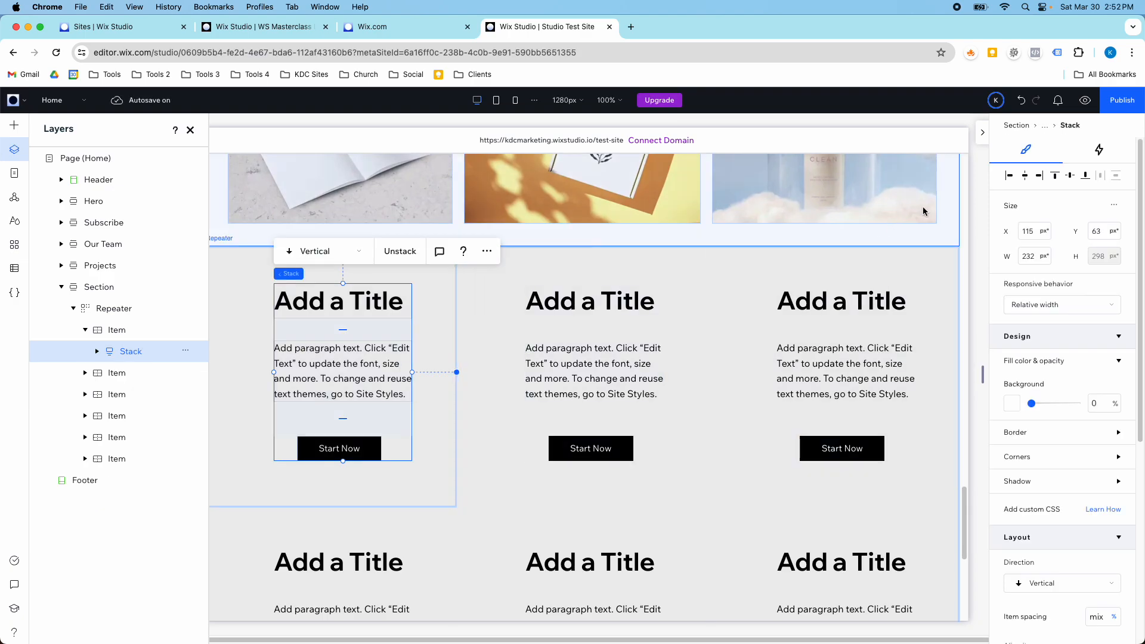
left_click(1069, 181)
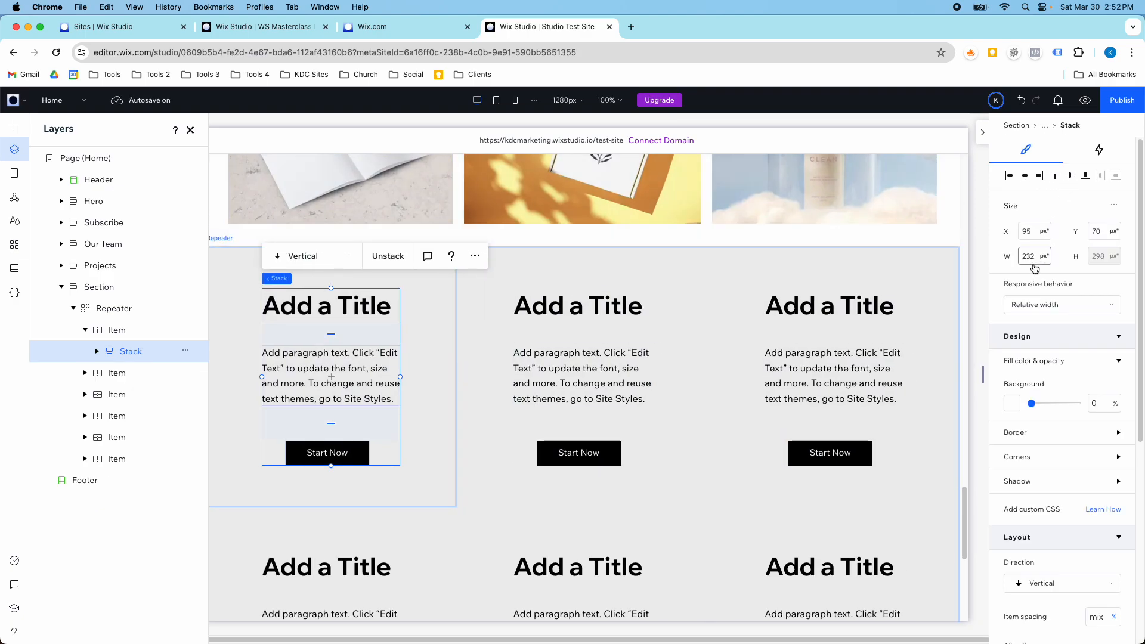
- Give the first repeater item linked padding of 2% on all four sides
left_click(425, 308)
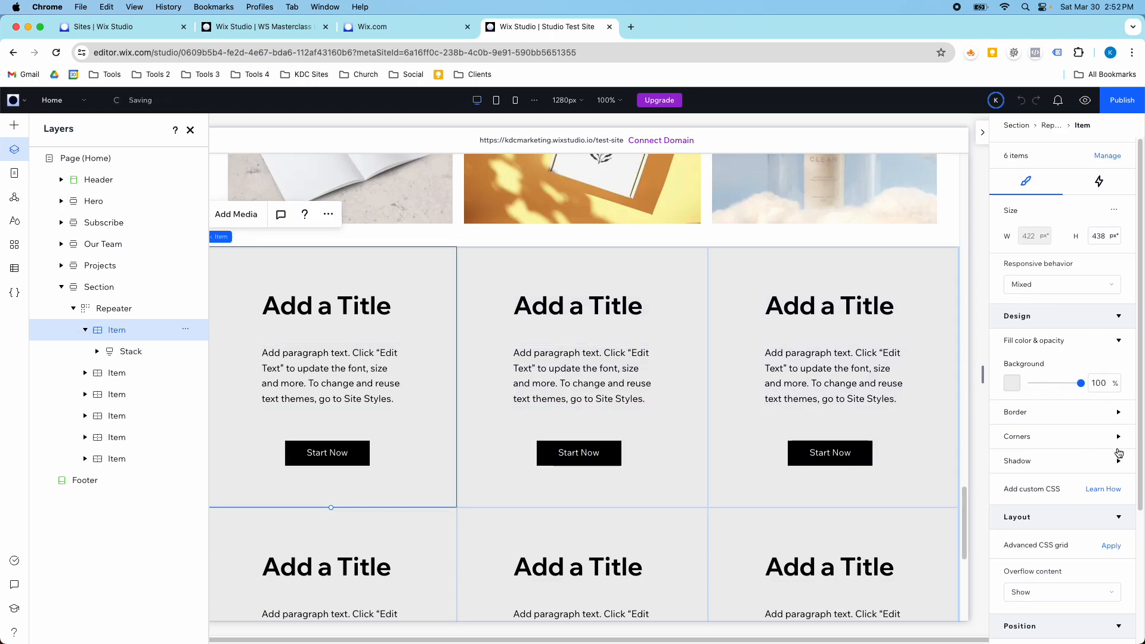
scroll(1107, 453, "down", 5)
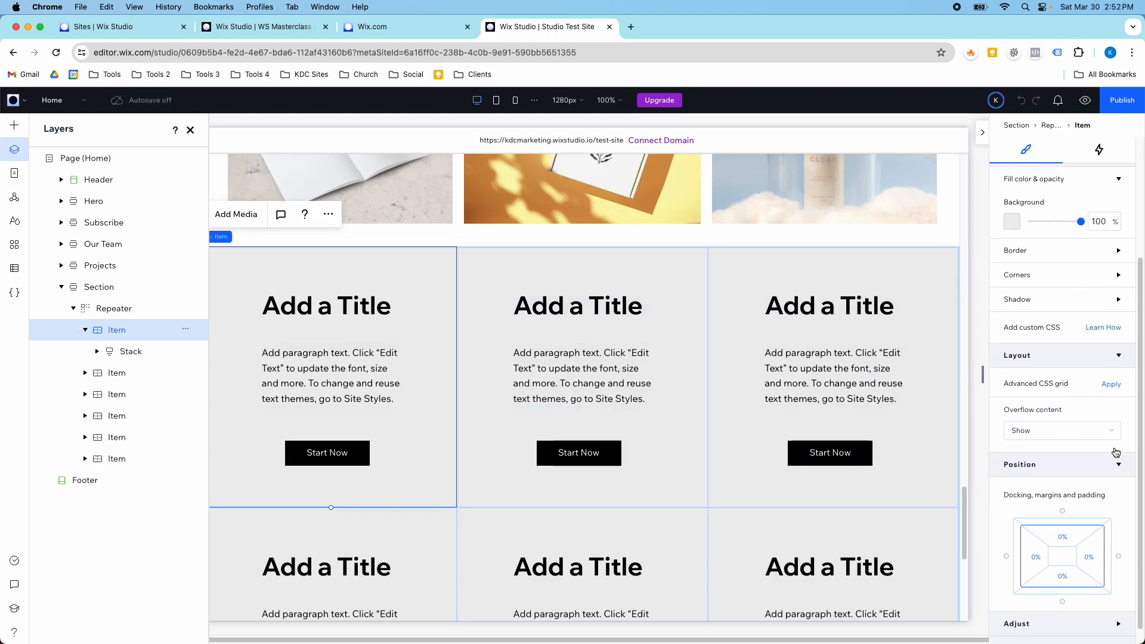
left_click(1062, 524)
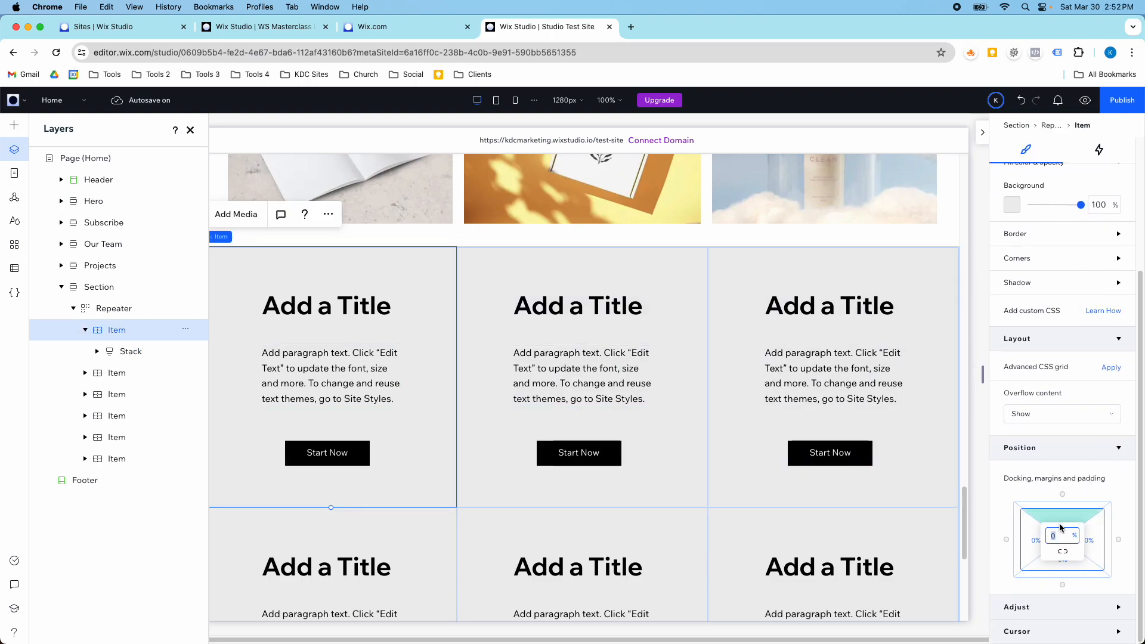
left_click(1063, 551)
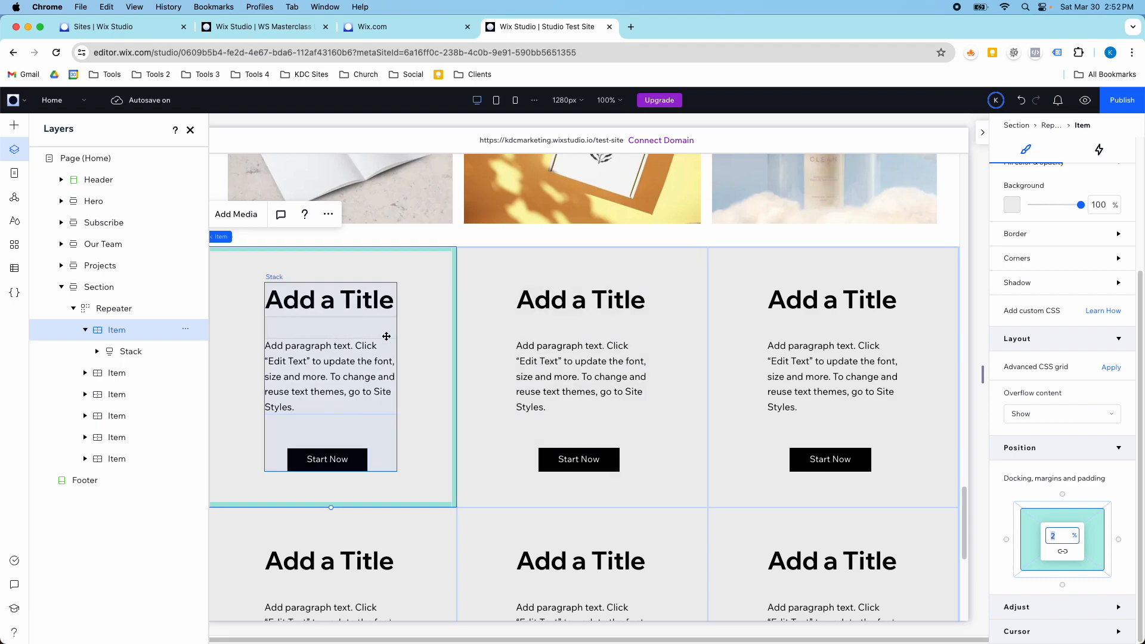
scroll(422, 342, "down", 2)
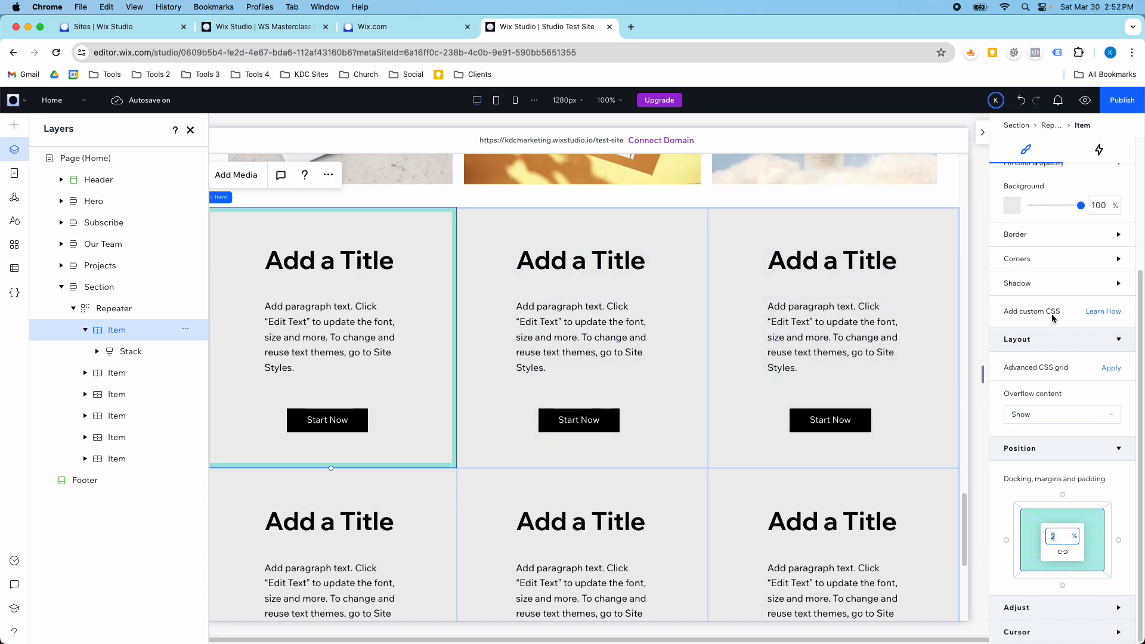
scroll(1052, 318, "up", 3)
scroll(1052, 317, "down", 3)
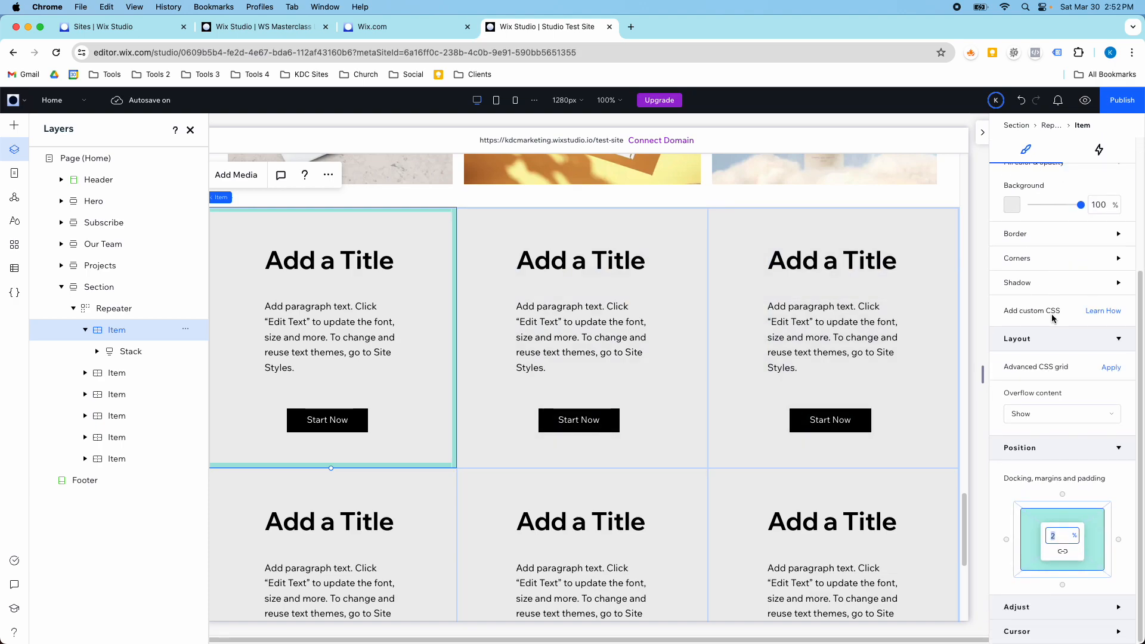
scroll(1037, 352, "up", 3)
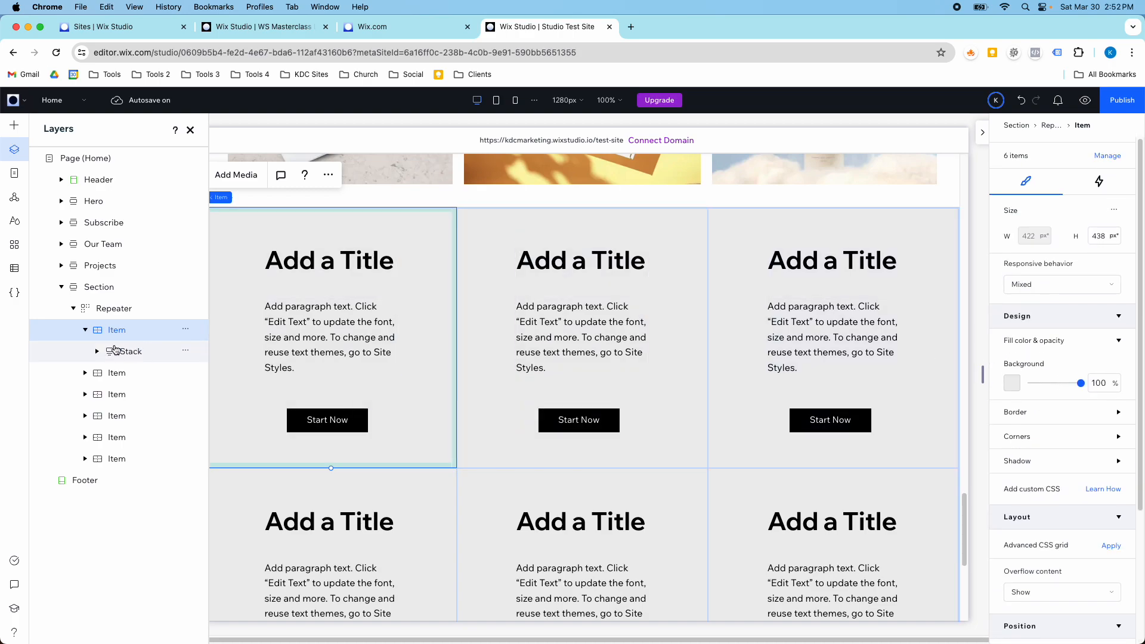
- Set the repeater's gaps between items to 12 px horizontally and 32 px vertically
left_click(119, 309)
scroll(385, 333, "down", 2)
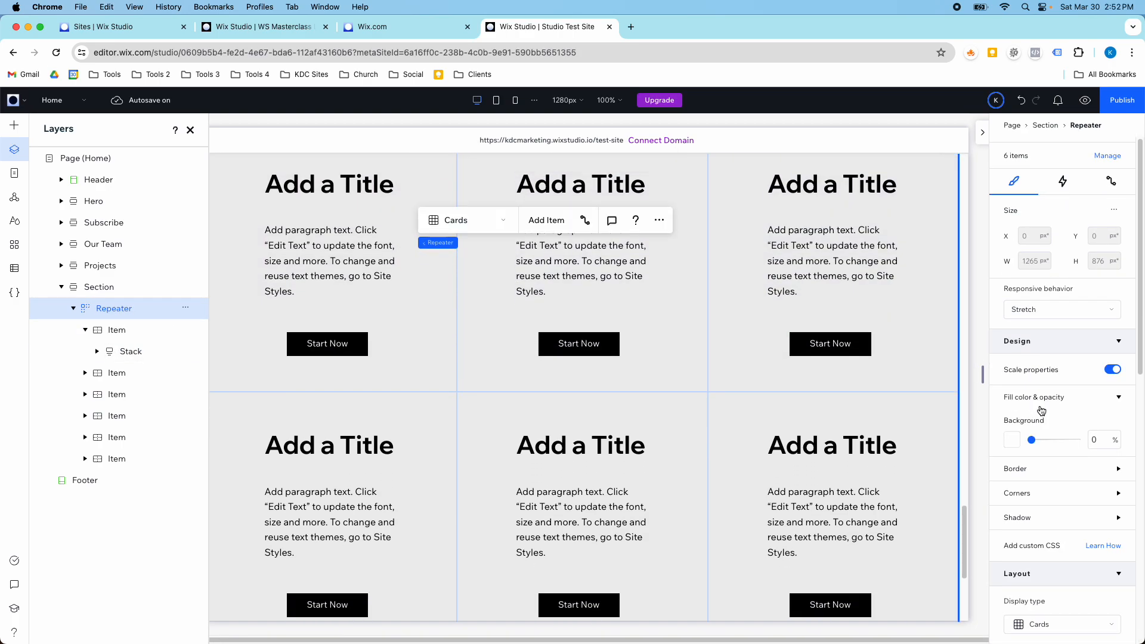
scroll(1040, 409, "down", 7)
left_click(1061, 405)
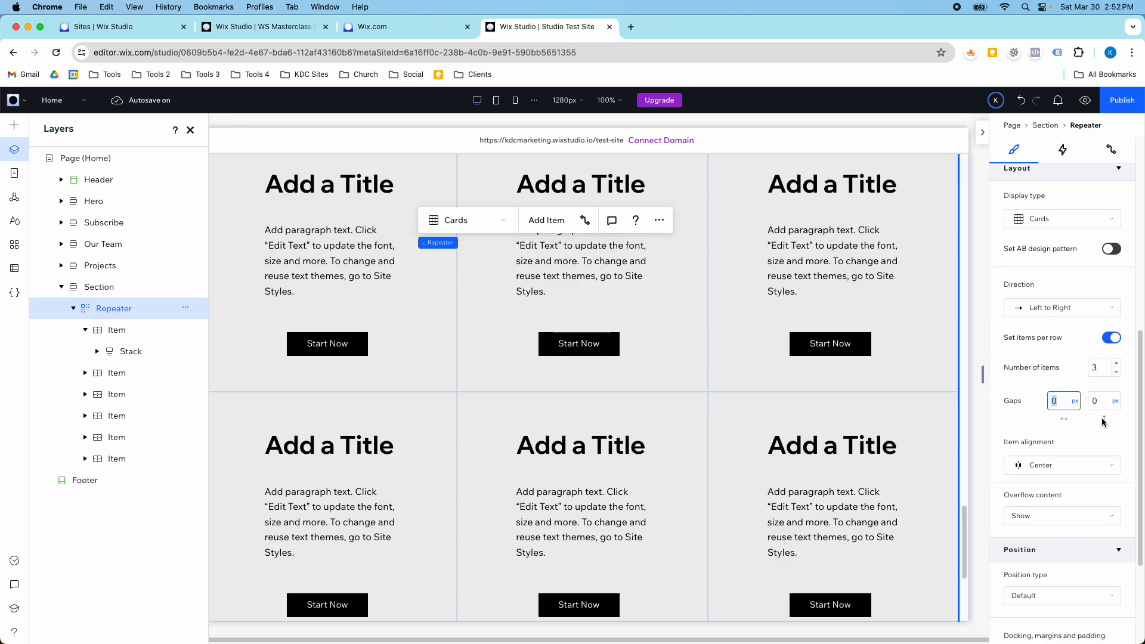
type("12")
key("Tab")
type("1")
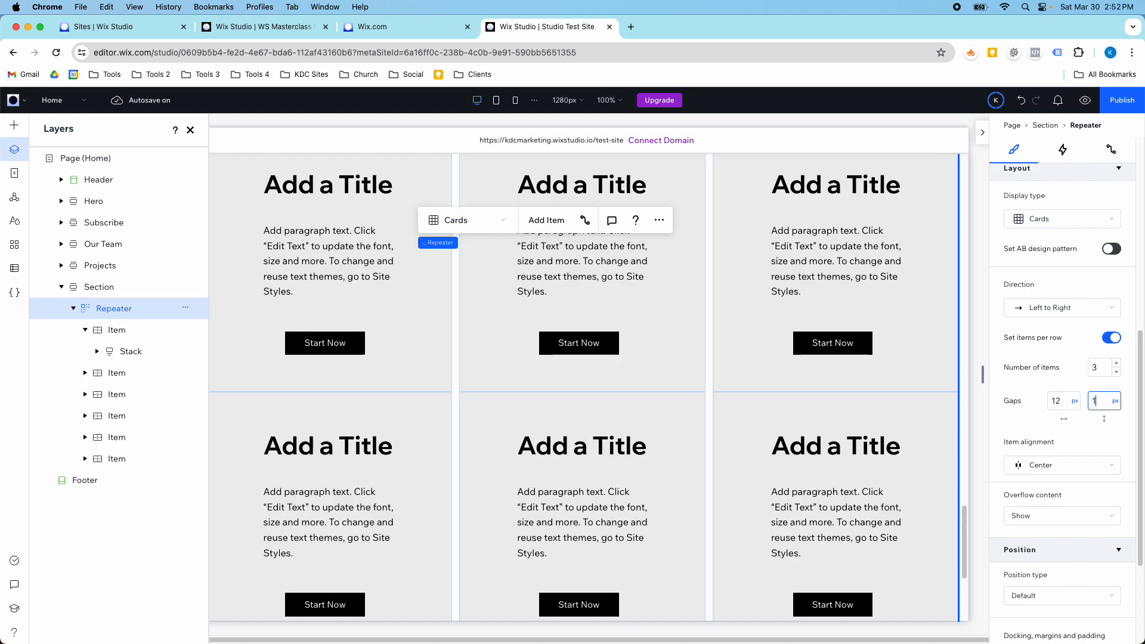
key("Return")
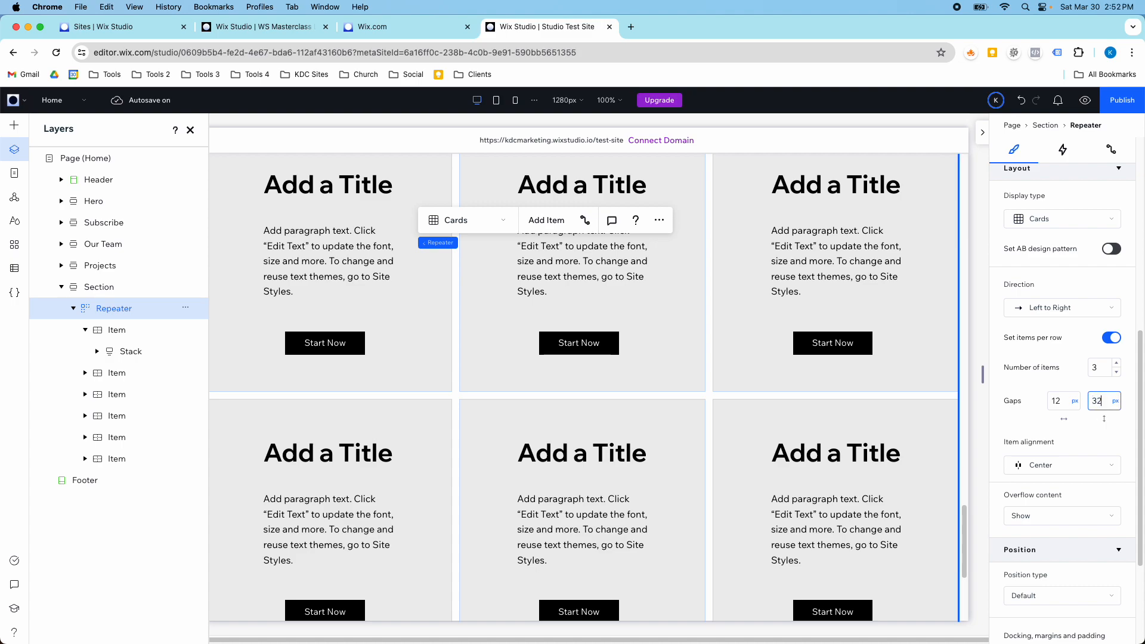
key("Return")
scroll(799, 357, "down", 3)
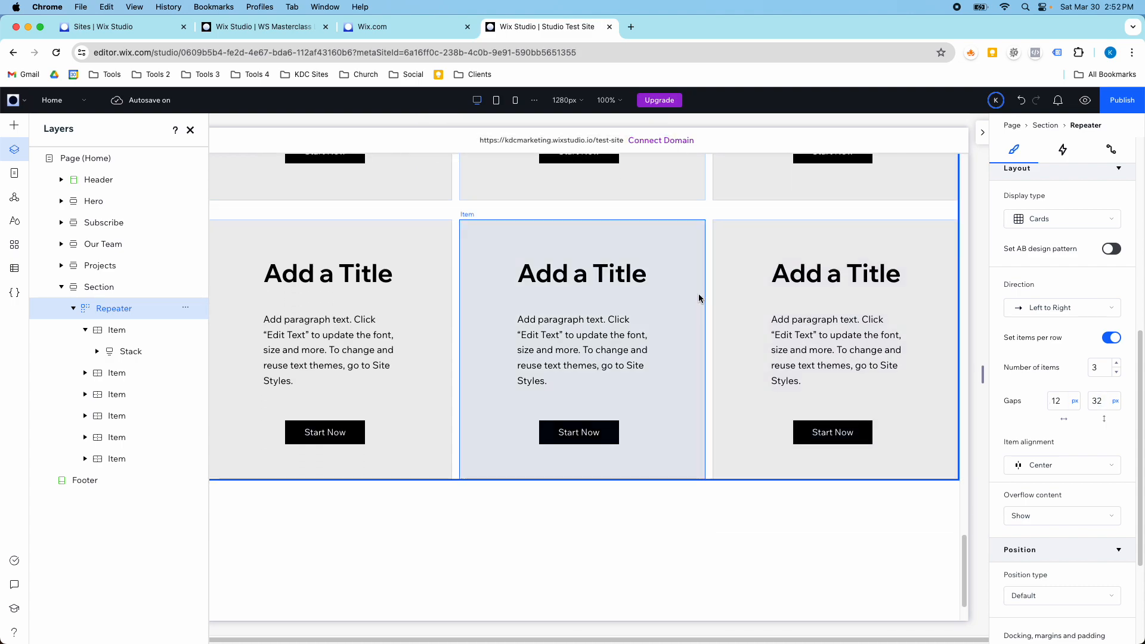
scroll(688, 313, "up", 3)
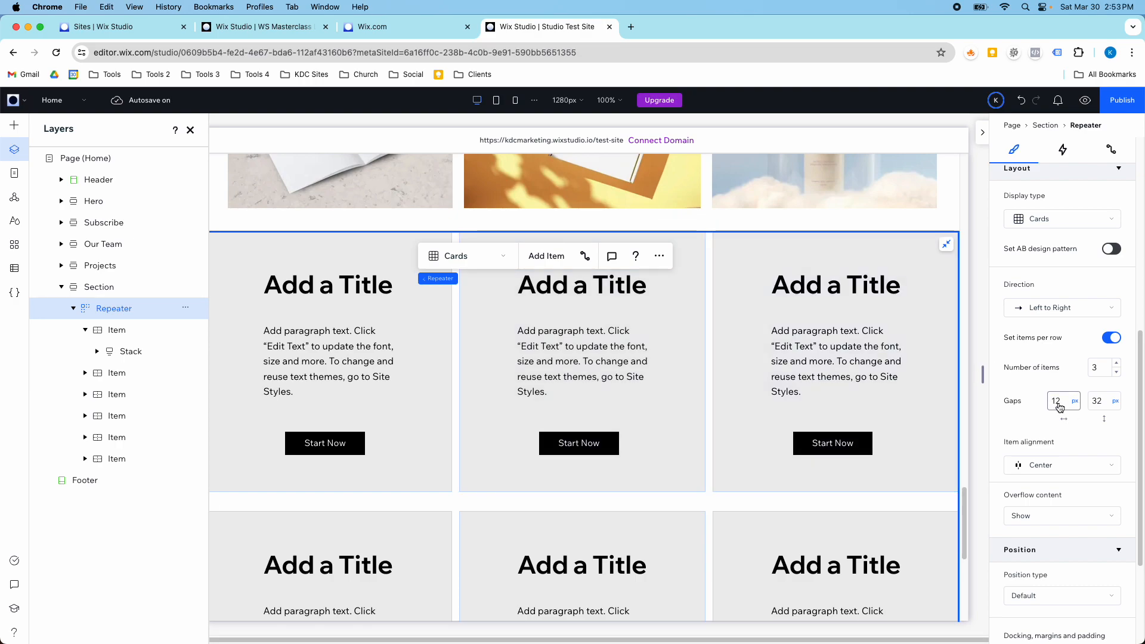
- Try the repeater with 4, 5, 2 and 3 items per row
left_click(1116, 364)
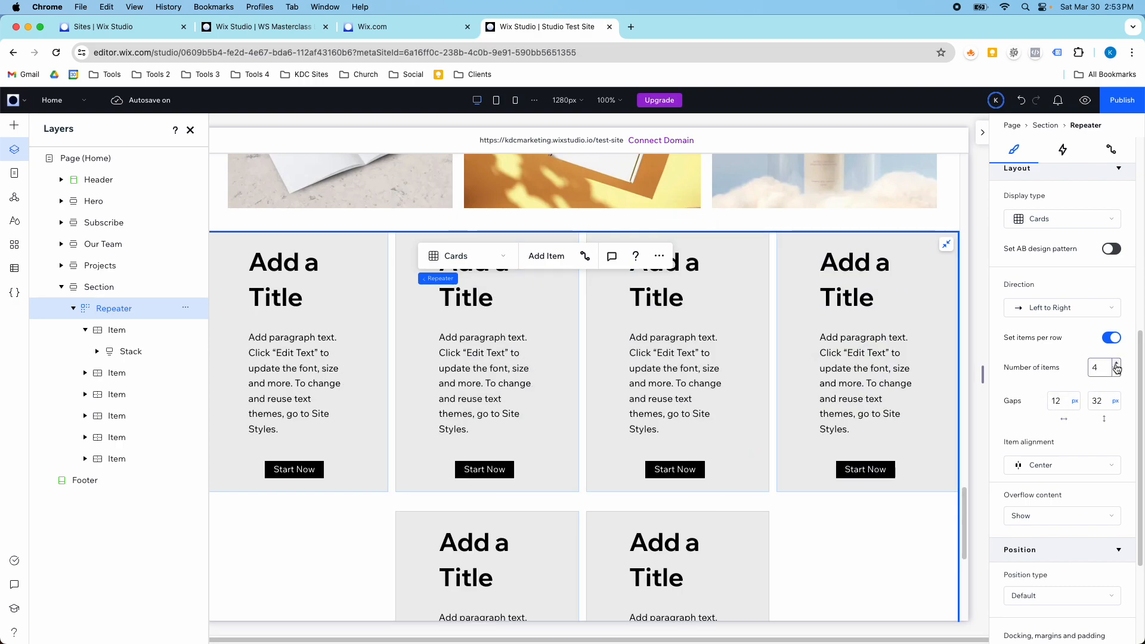
left_click(1116, 365)
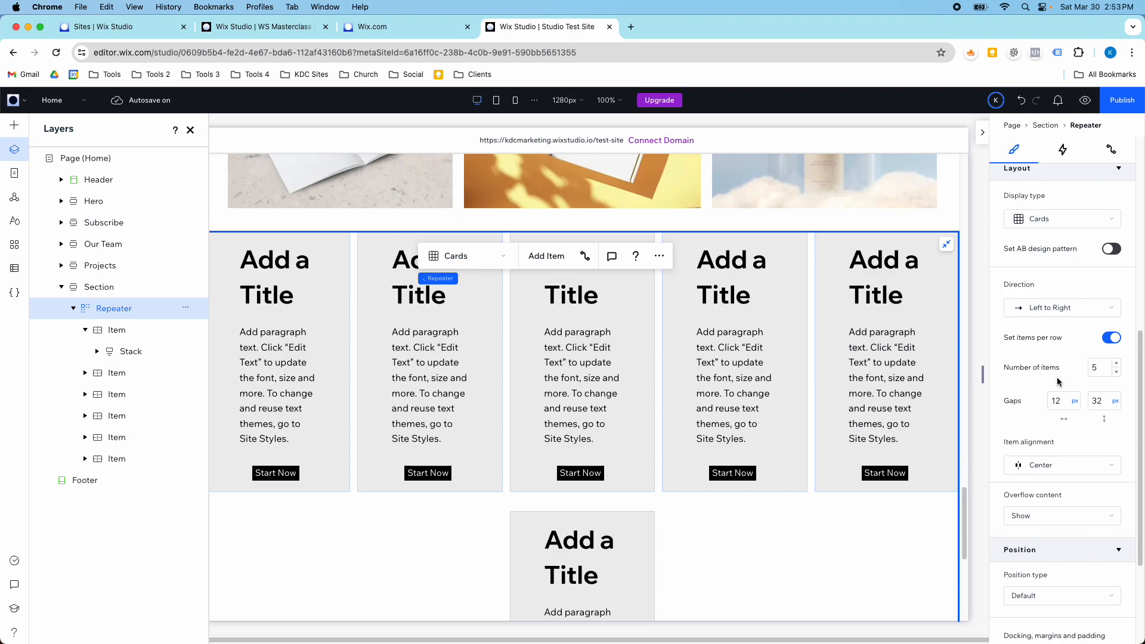
left_click(1116, 373)
left_click(1117, 373)
left_click(1117, 373)
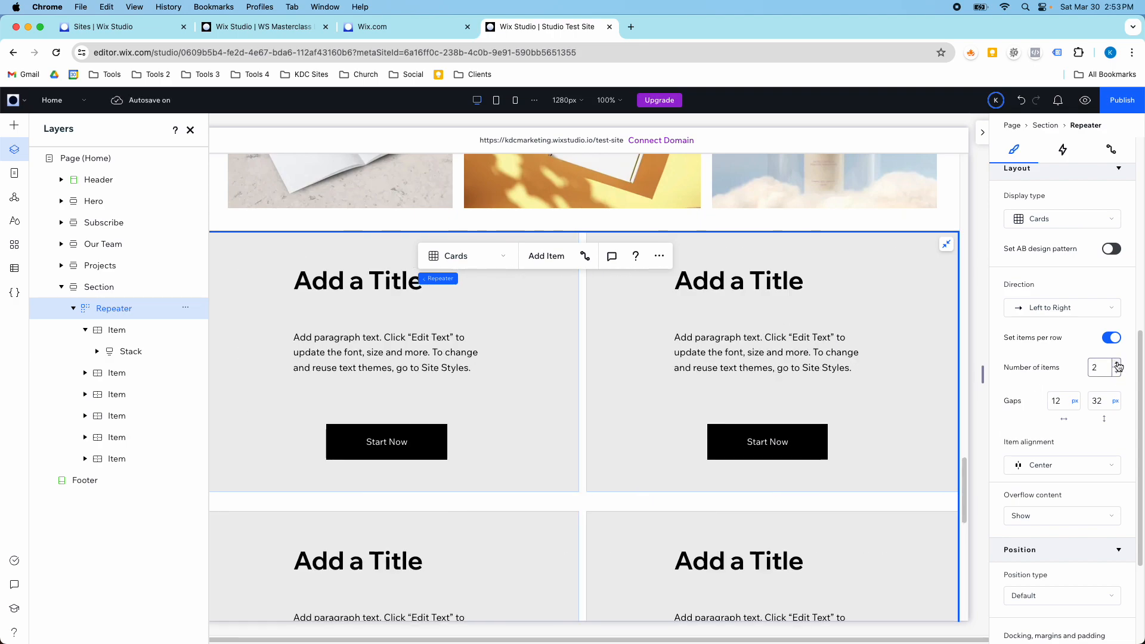
left_click(1118, 363)
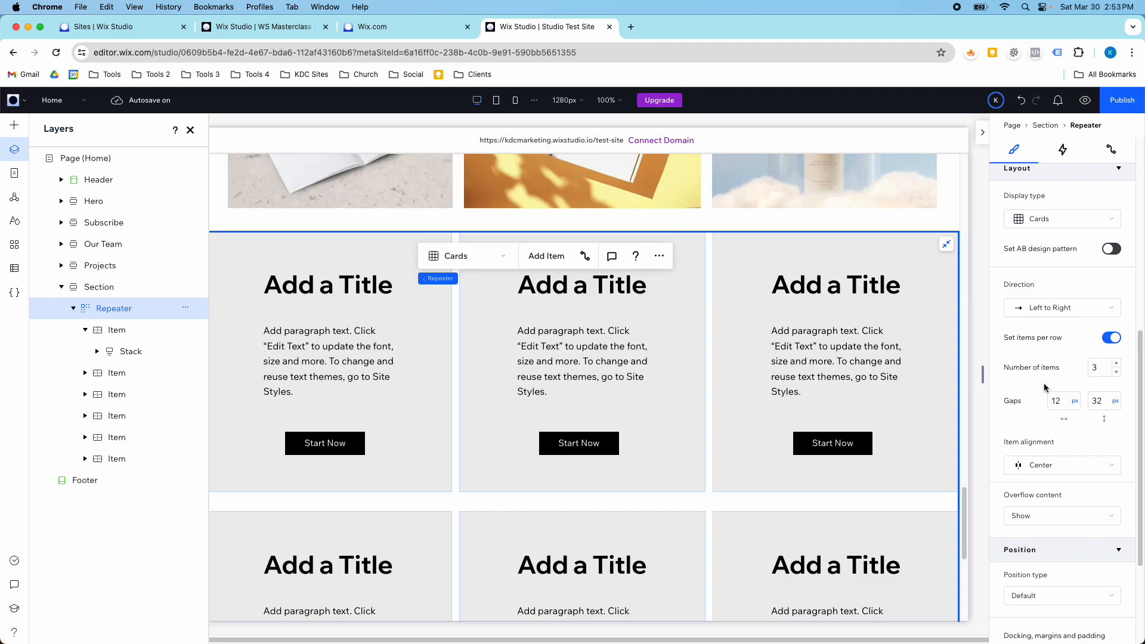
- Center-align the contents of the second card's stack and set their item spacing to 32 px
left_click(799, 296)
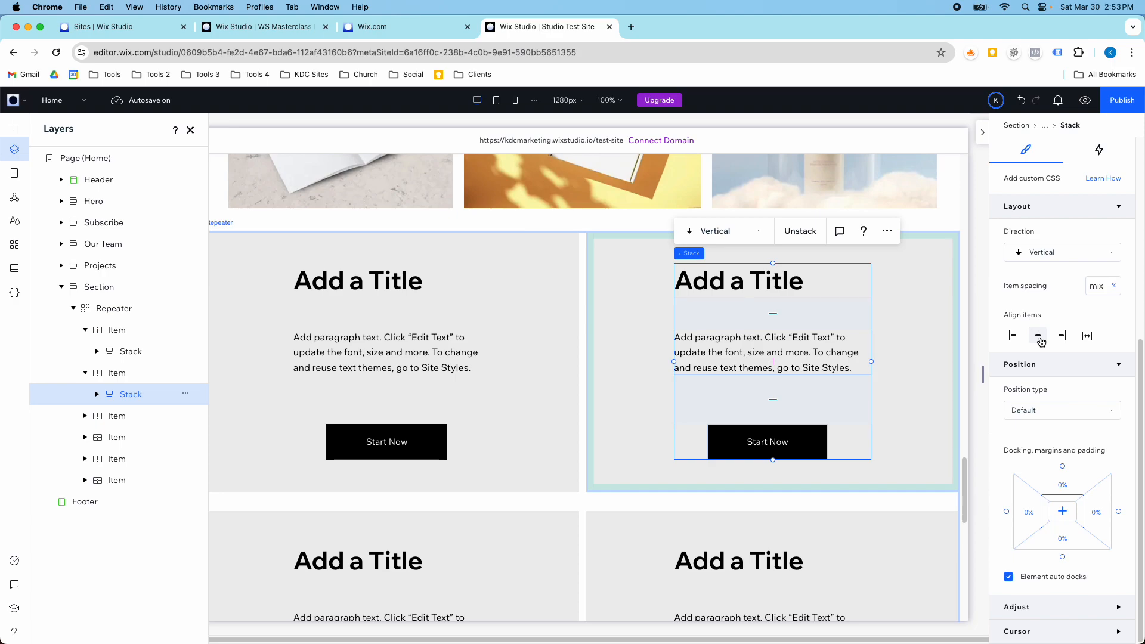
left_click(1040, 340)
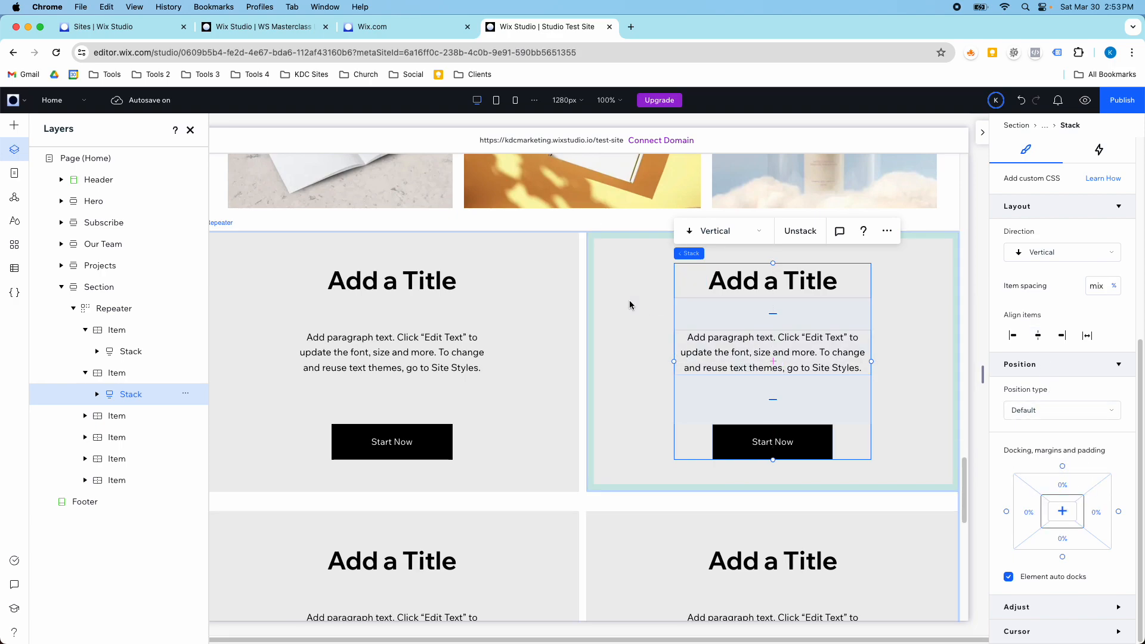
left_click(802, 297)
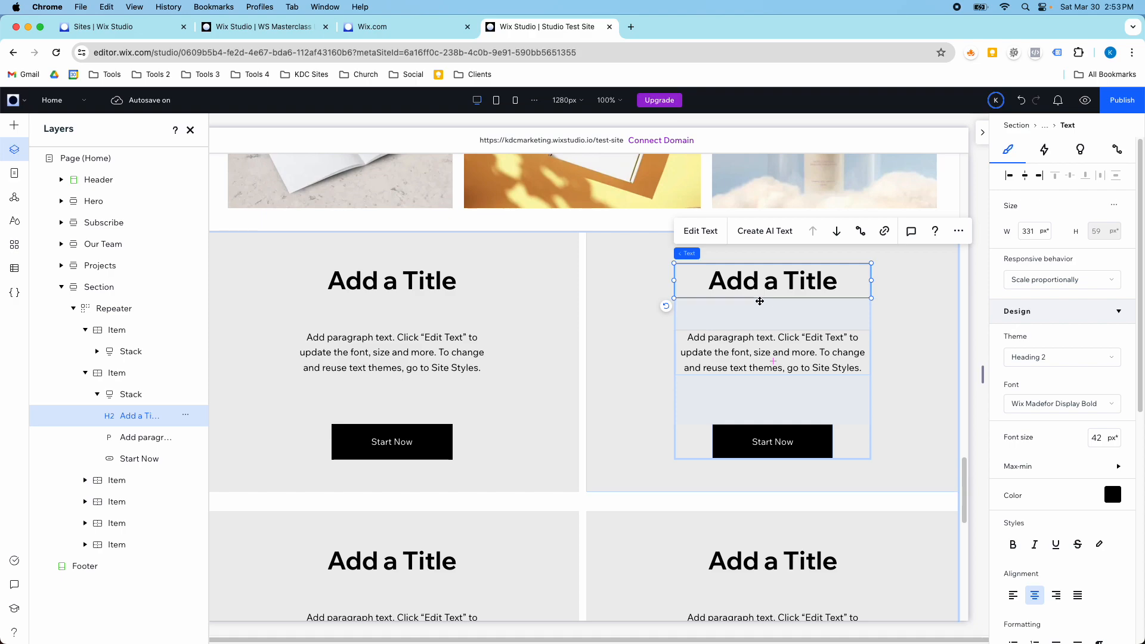
left_click(130, 394)
scroll(1073, 477, "down", 4)
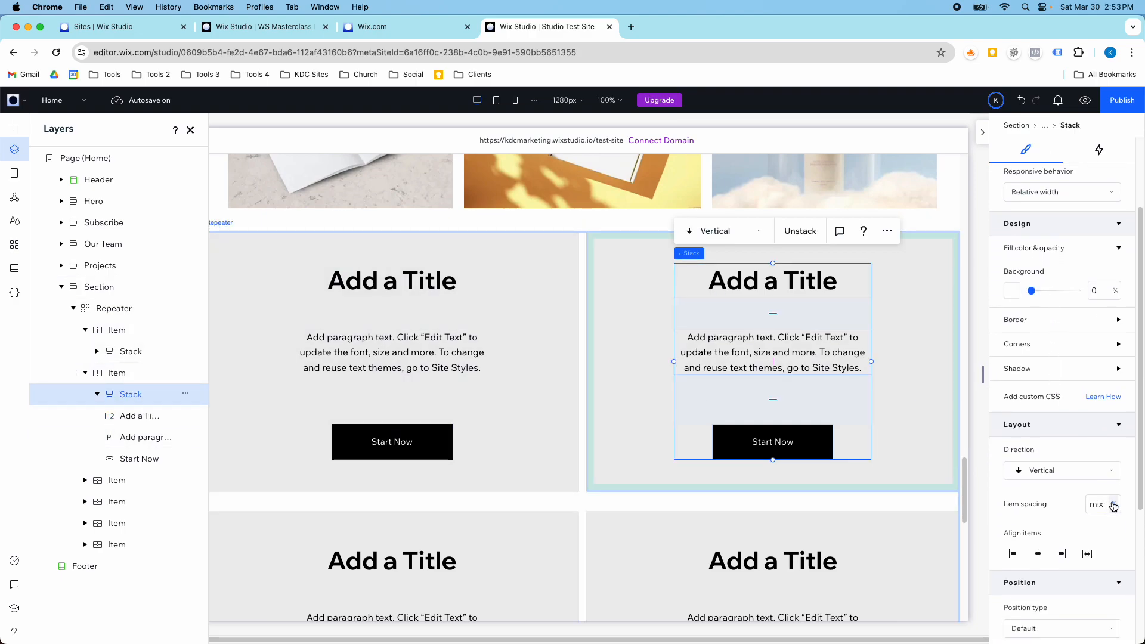
left_click(1112, 505)
left_click(1091, 484)
type("32")
key("Return")
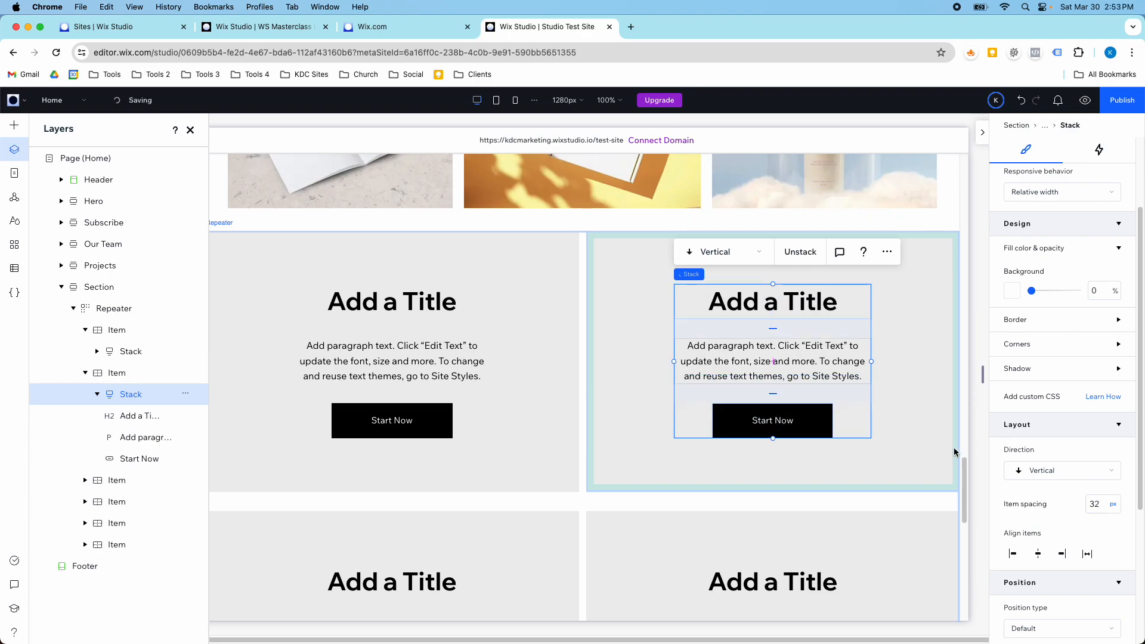
left_click(899, 324)
left_click(795, 334)
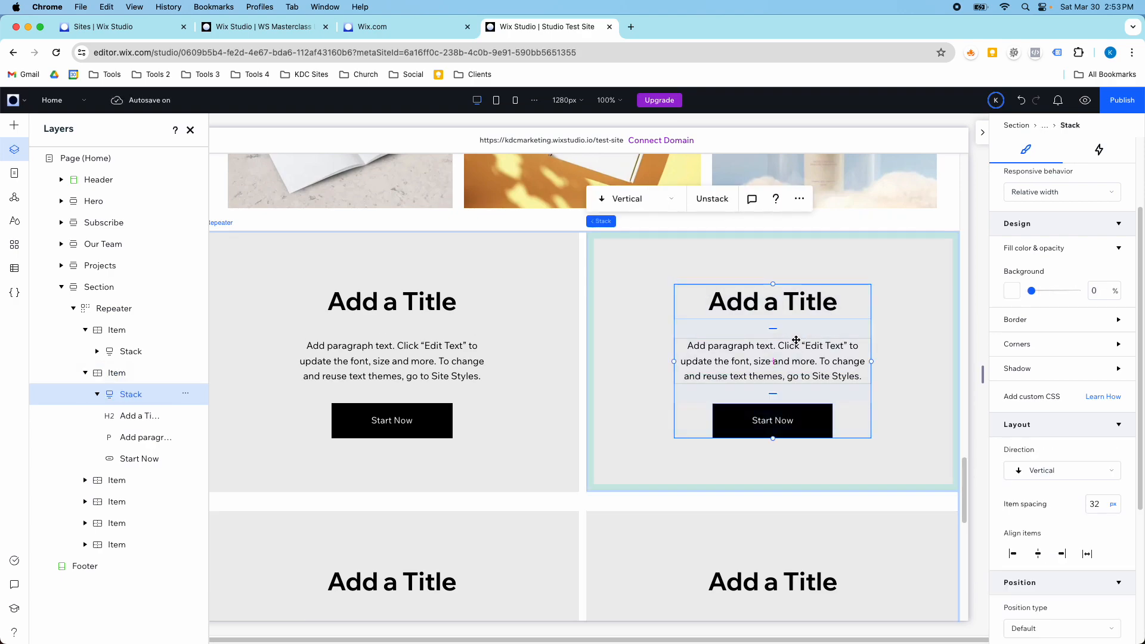
scroll(1097, 501, "down", 5)
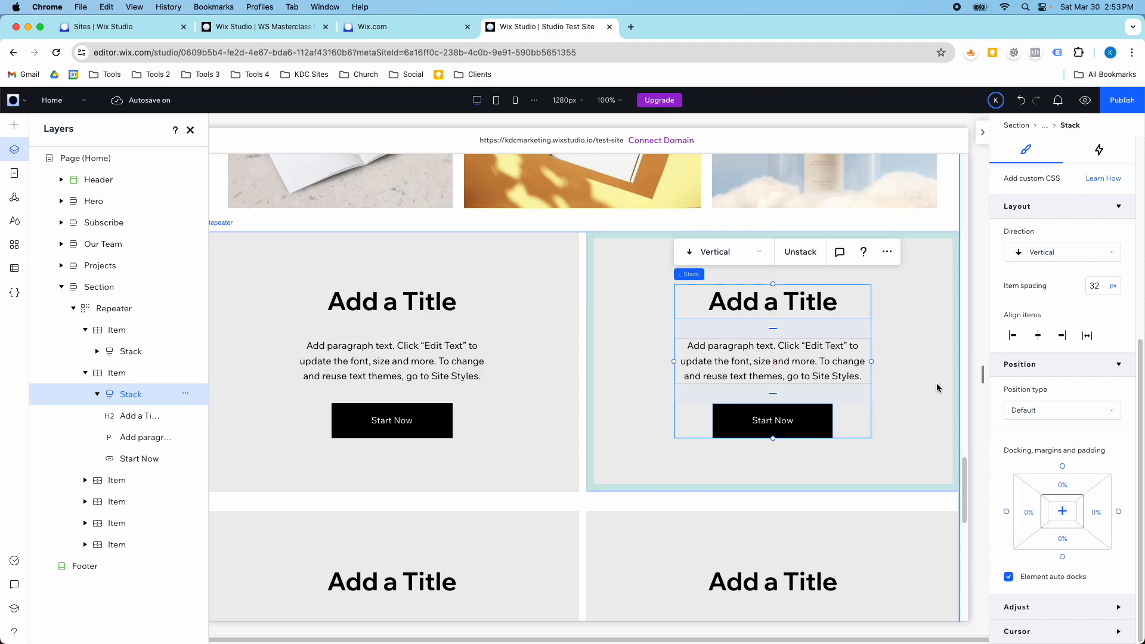
scroll(675, 333, "up", 3)
scroll(504, 367, "down", 3)
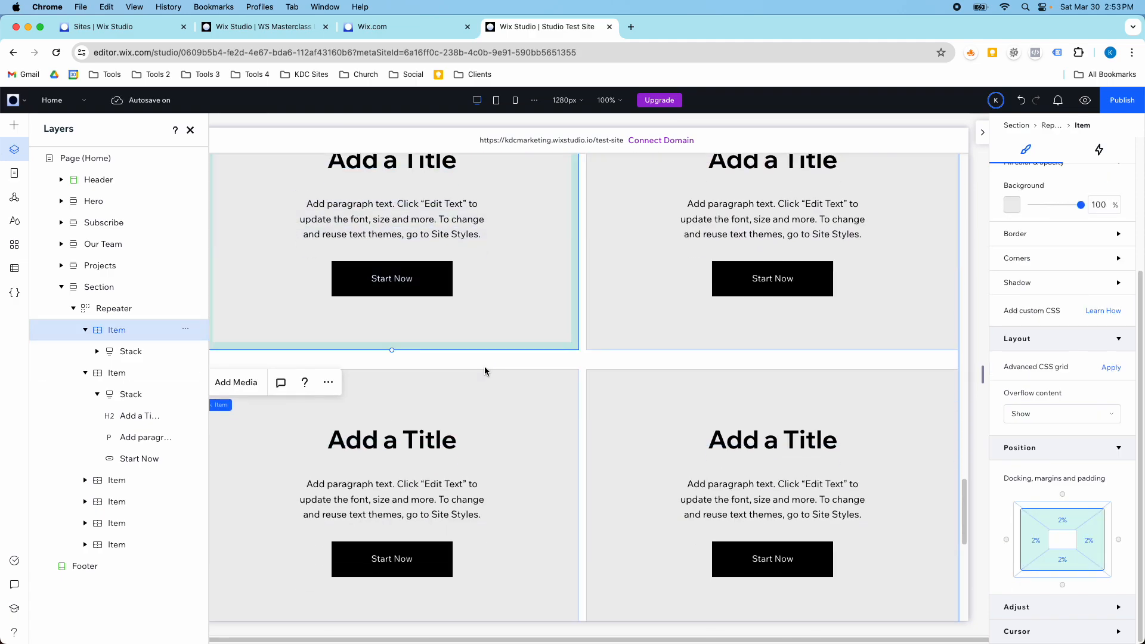
scroll(524, 302, "up", 2)
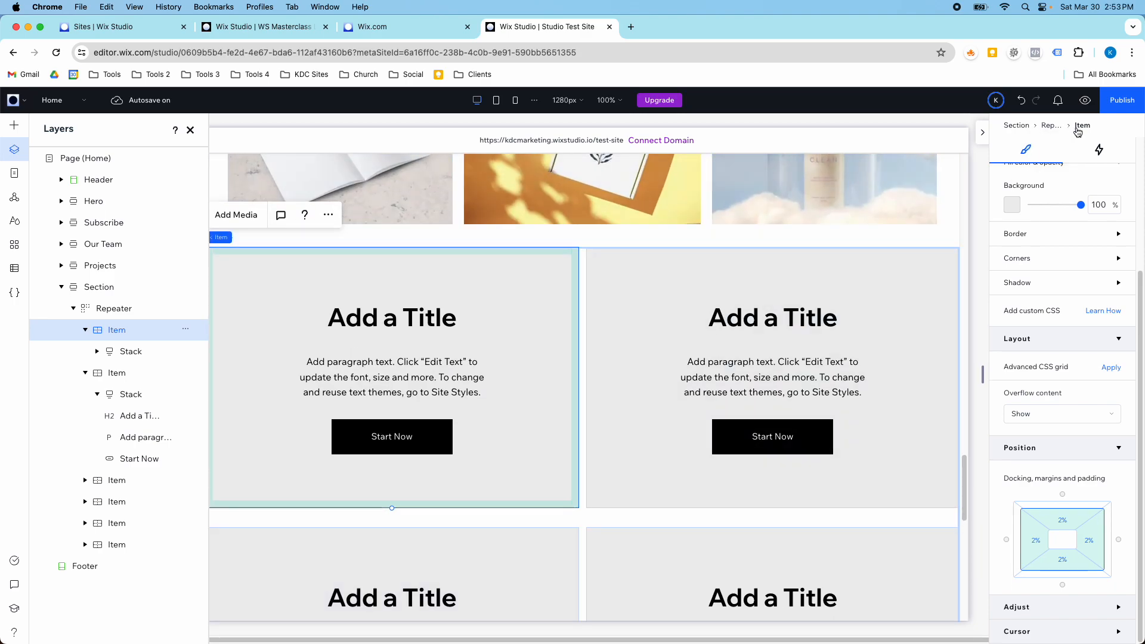
- Open the repeater's item management list and review the duplicate, rename and delete options for the first item
left_click(1050, 125)
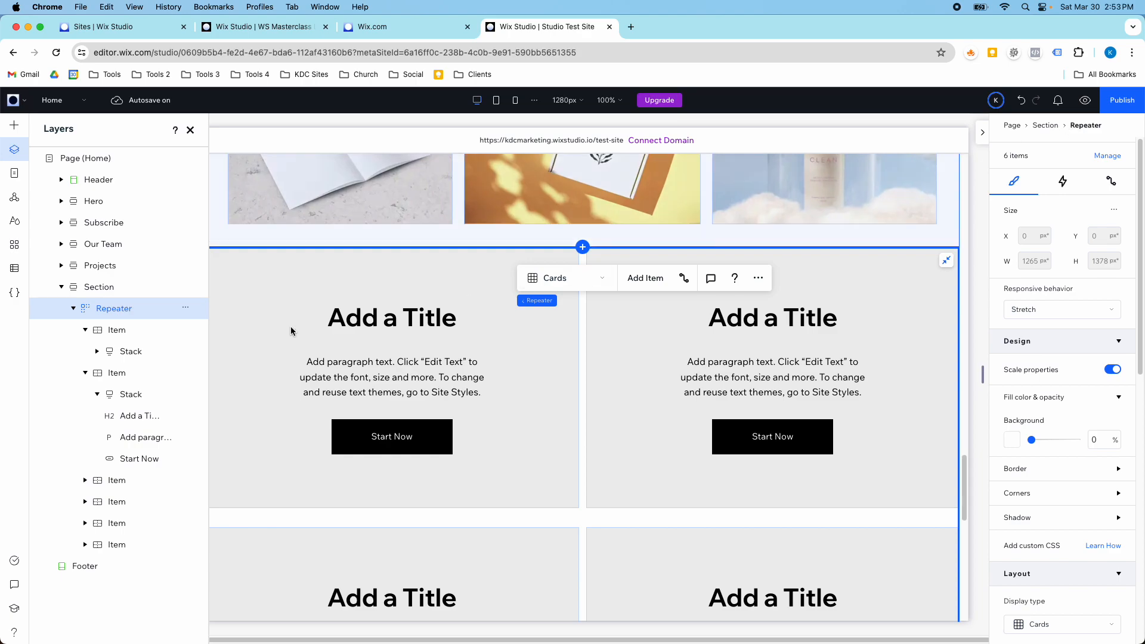
left_click(1107, 155)
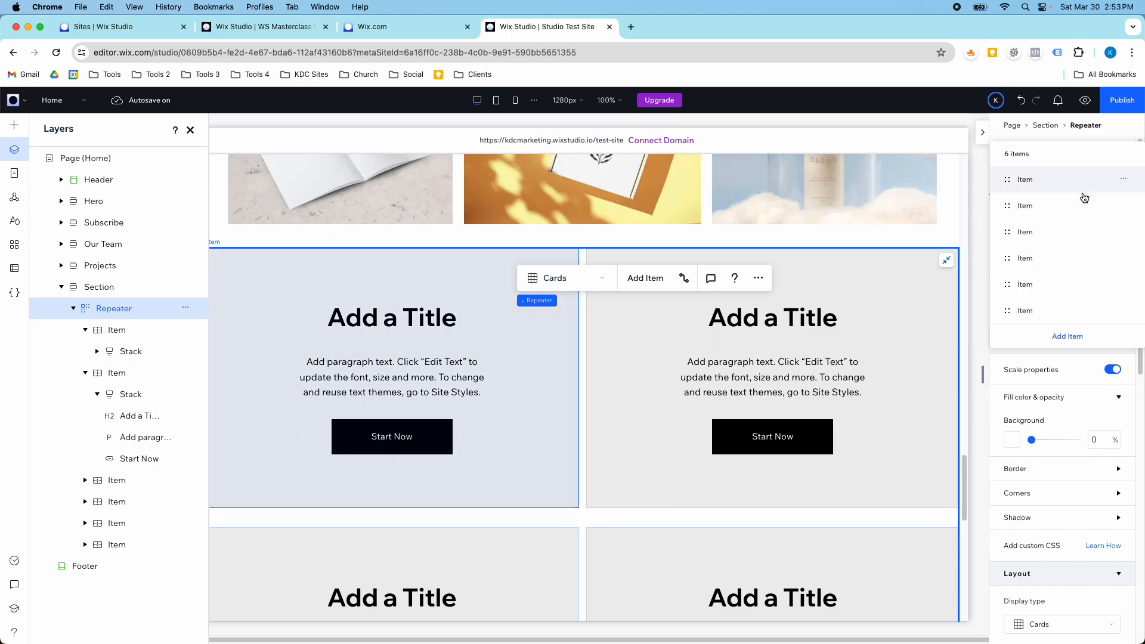
left_click(1028, 182)
left_click(1125, 178)
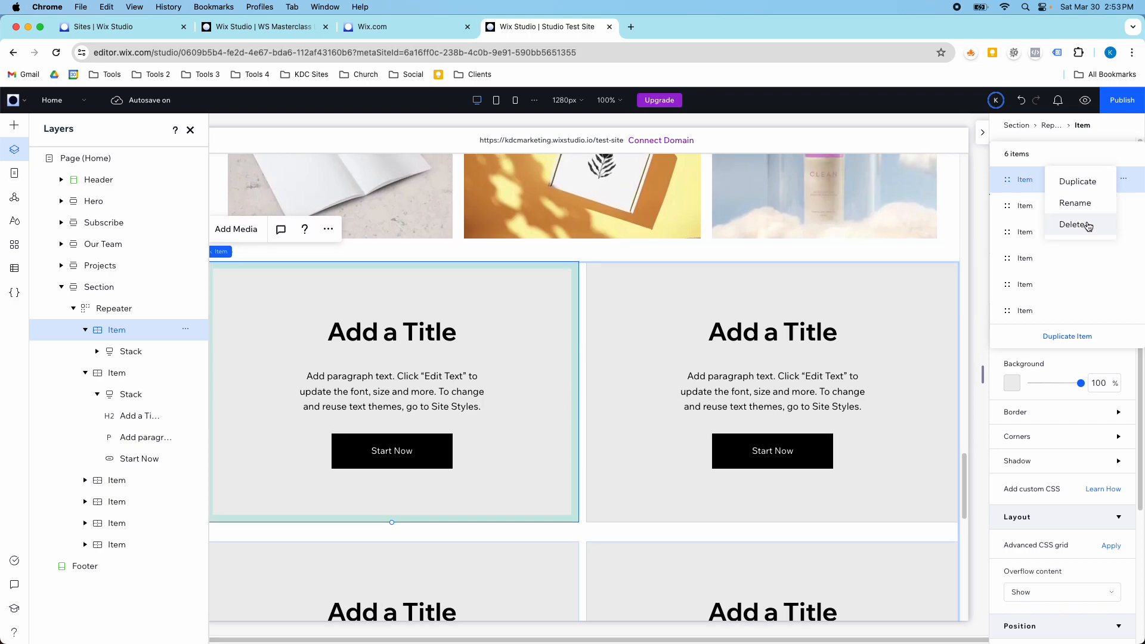
left_click(584, 260)
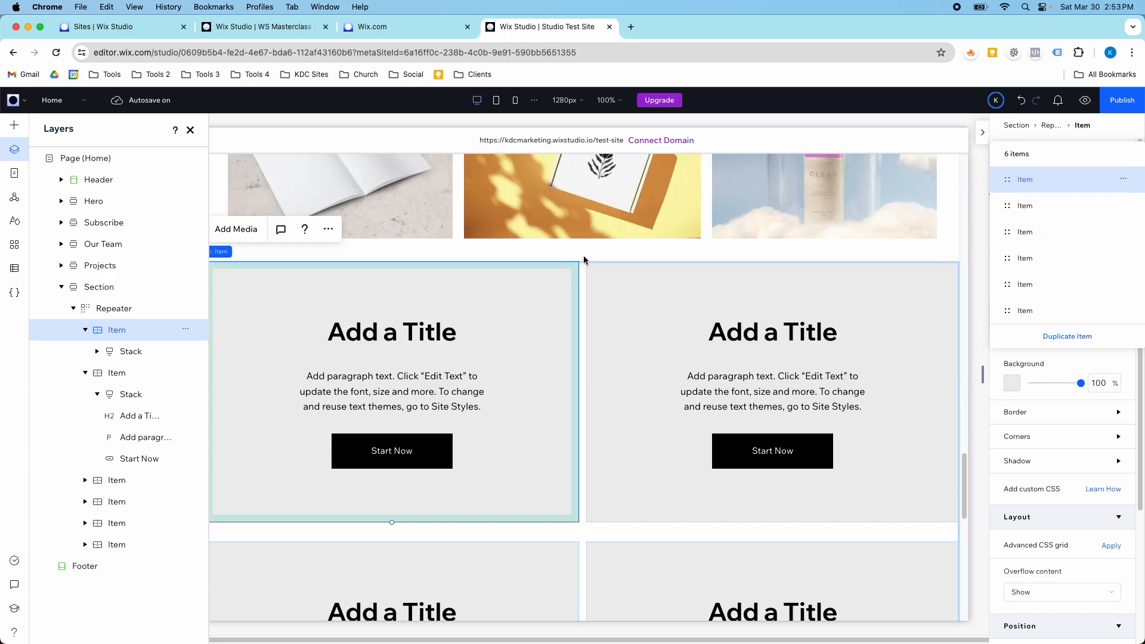
- Add a row at the top of the section that holds the repeater and roughly double the new cell's height
left_click(90, 288)
left_click(188, 289)
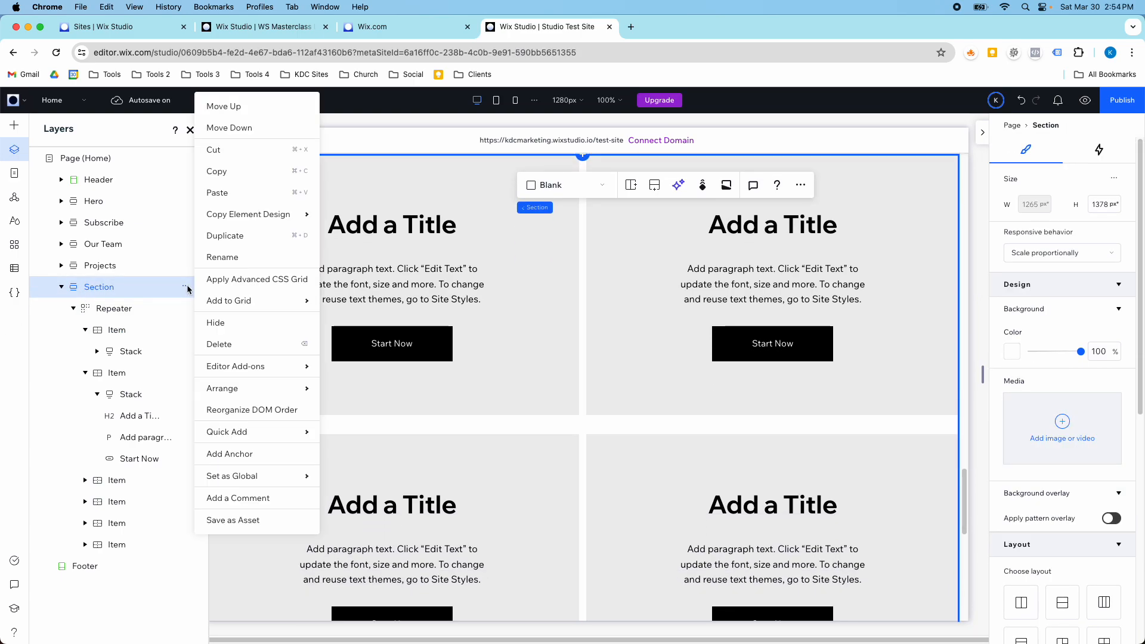
mouse_move(265, 298)
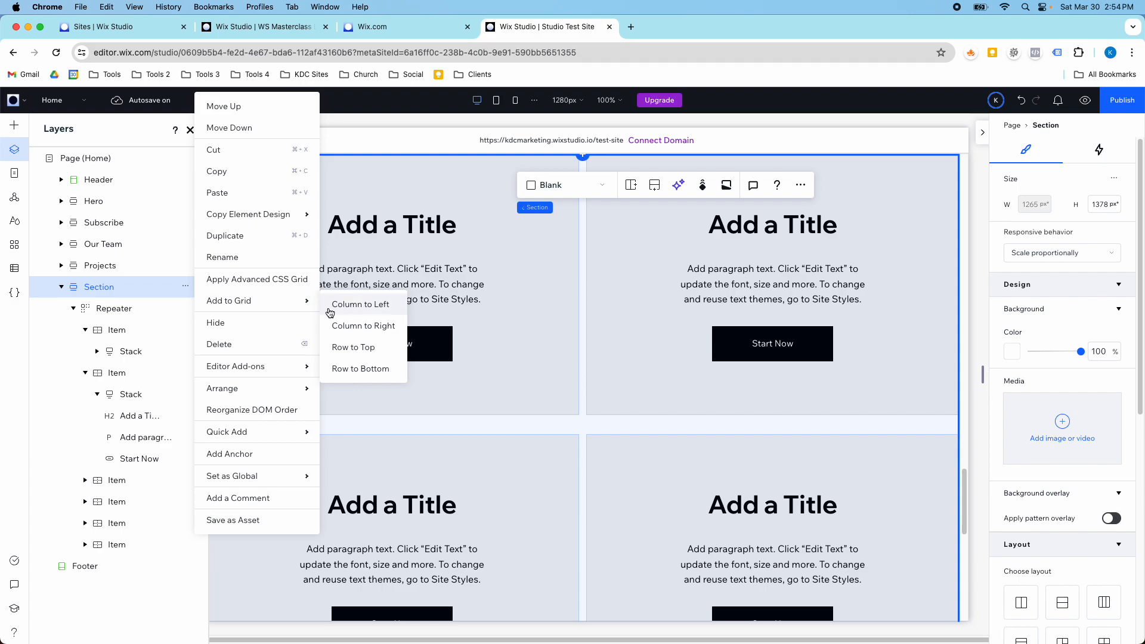
left_click(353, 348)
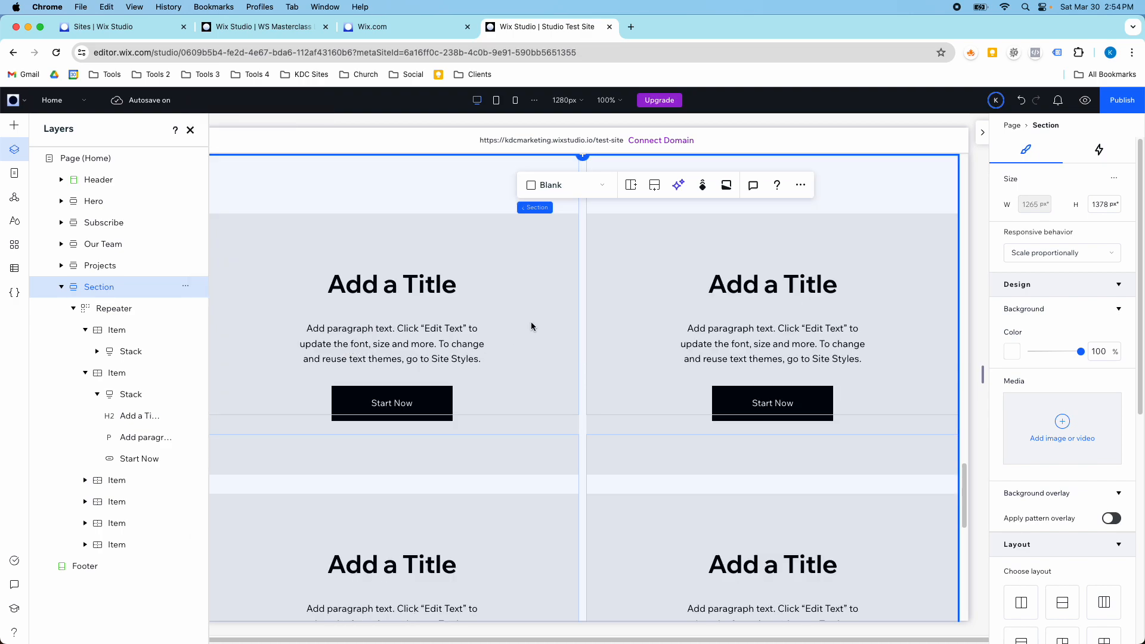
left_click(453, 376)
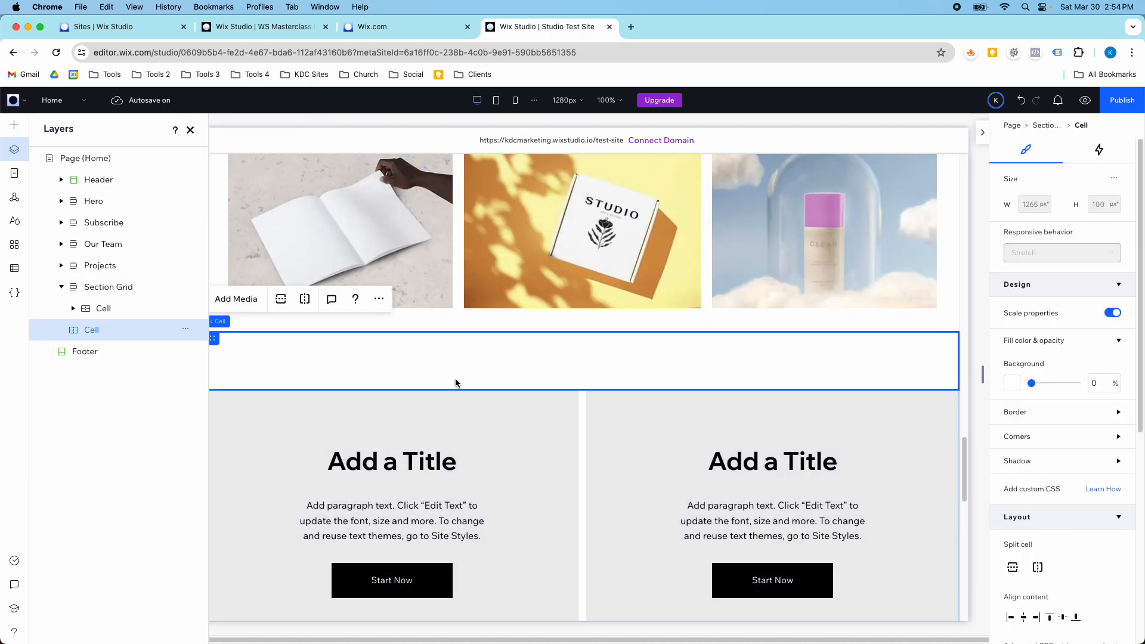
left_click_drag(465, 389, 456, 458)
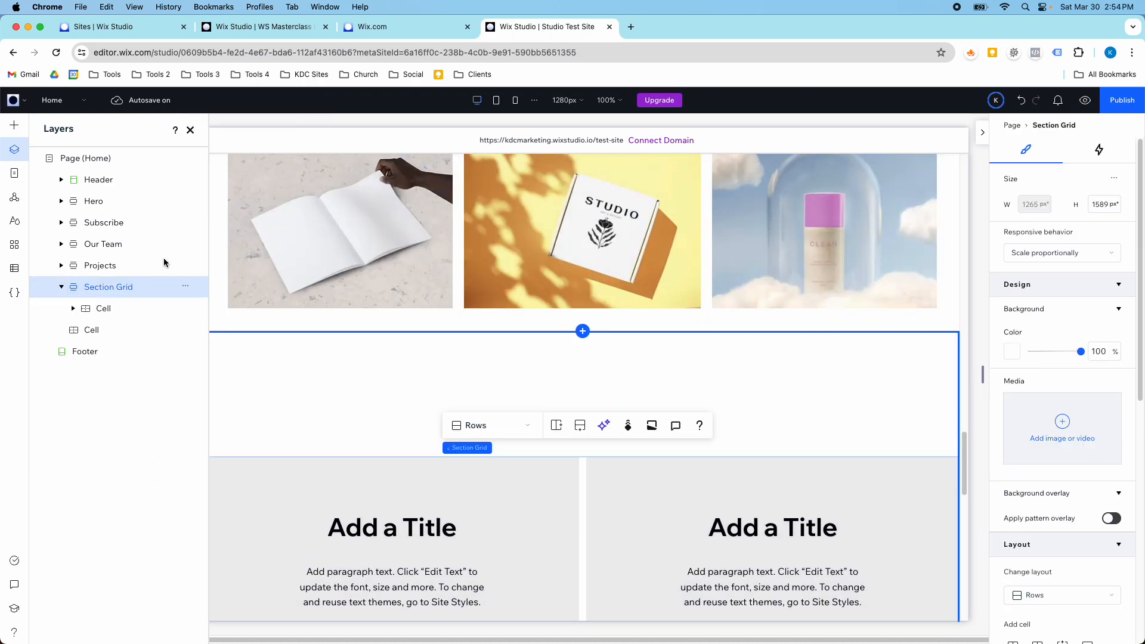
- Add a Heading 2 text element to the new cell above the repeater and change its text to "Services"
left_click(13, 125)
left_click_drag(219, 200, 592, 386)
double_click(571, 380)
type("Services")
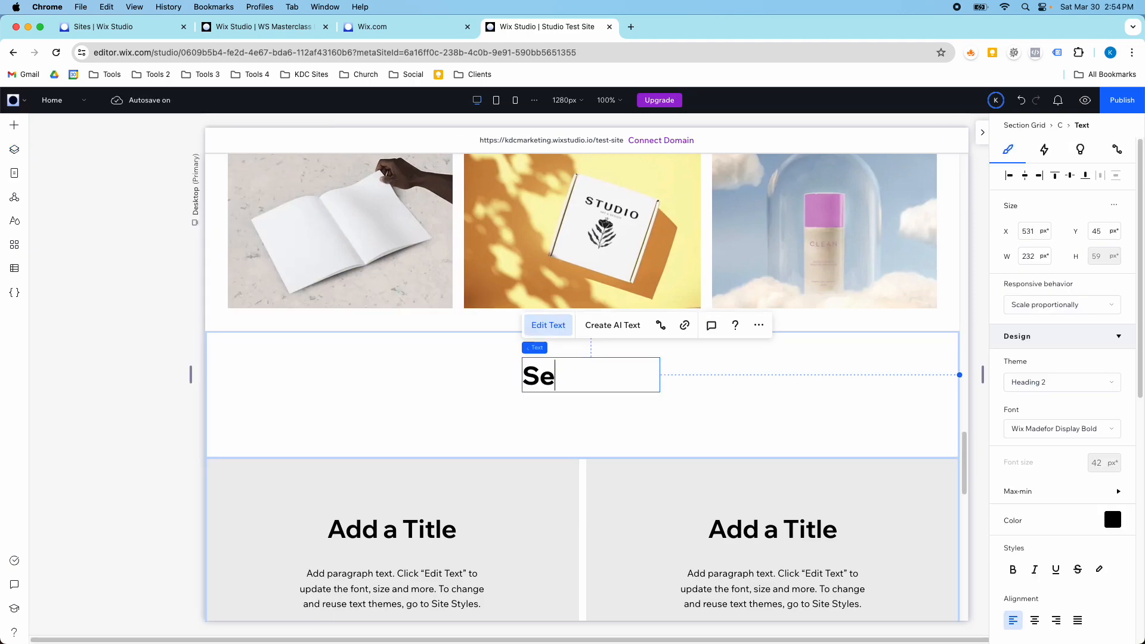
left_click(612, 422)
left_click(608, 383)
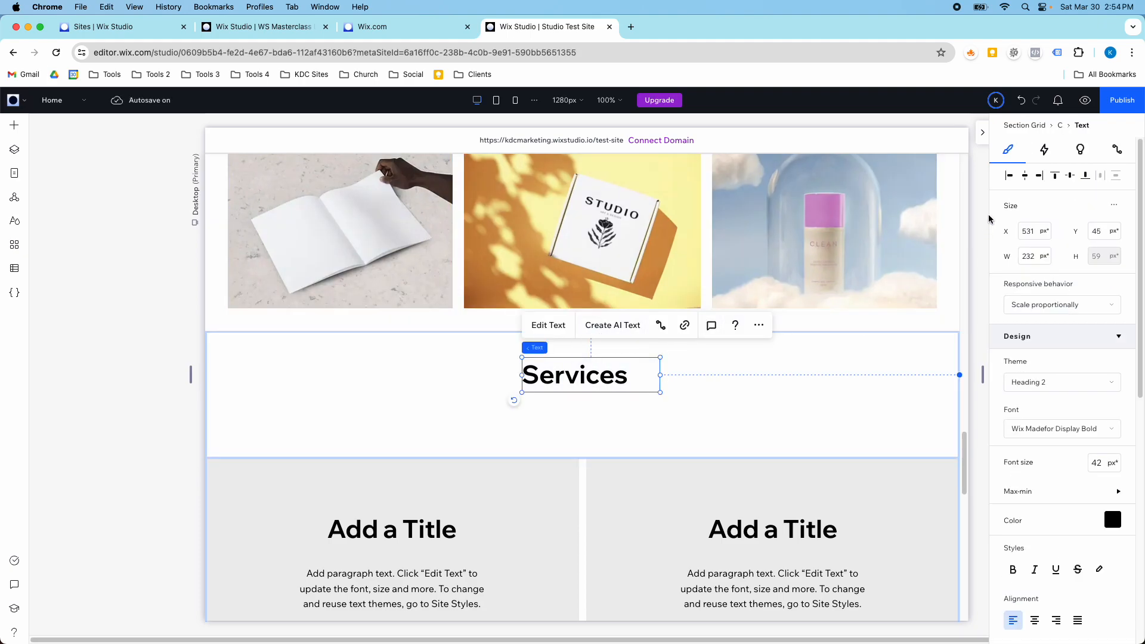
- Center the Services heading horizontally and vertically in its cell and center-align its text
left_click(1025, 175)
left_click(1070, 176)
scroll(415, 337, "down", 4)
scroll(415, 337, "down", 2)
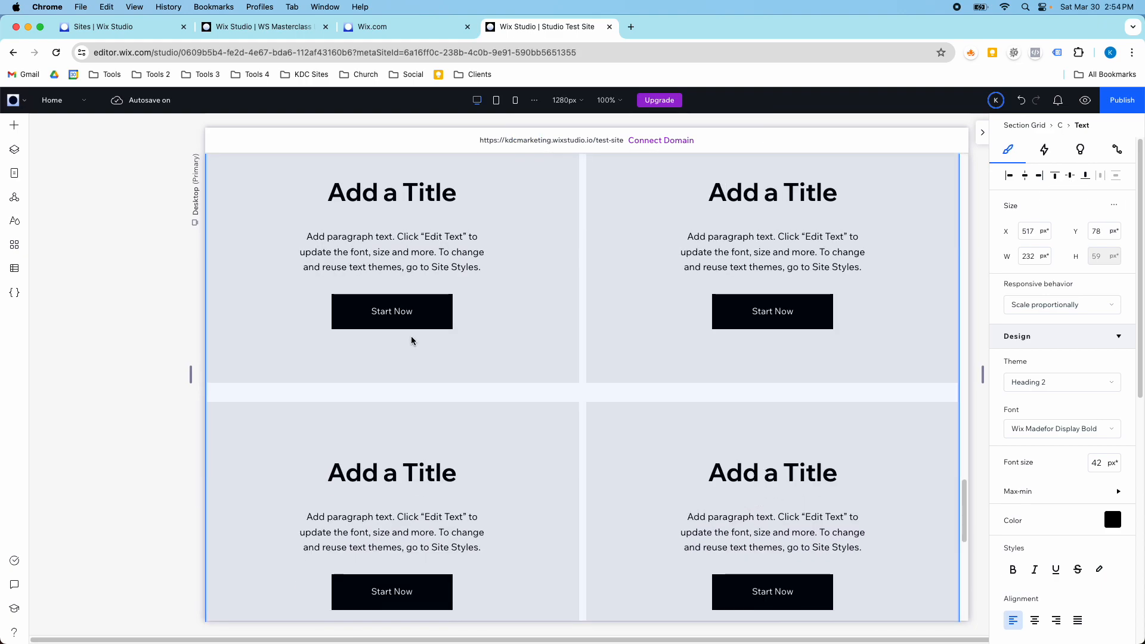
scroll(565, 276, "up", 4)
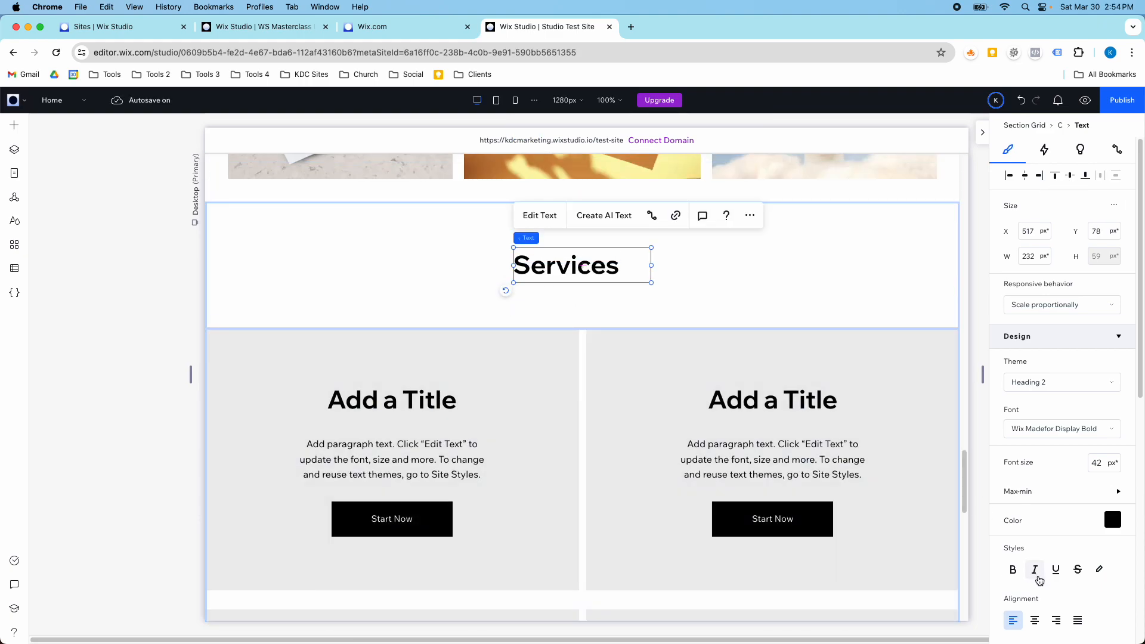
left_click(1035, 620)
- Set the padding of the cell around the Services heading to 3% on all four sides
left_click(717, 259)
scroll(943, 379, "down", 6)
scroll(1063, 532, "down", 7)
left_click(1060, 500)
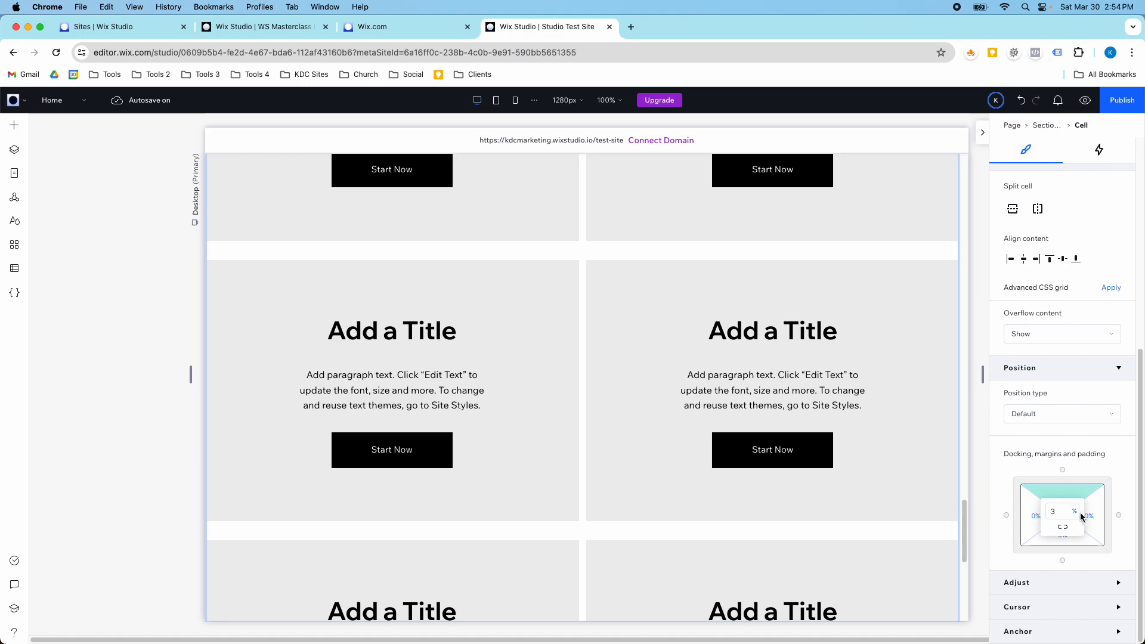
left_click(1067, 531)
scroll(724, 325, "up", 8)
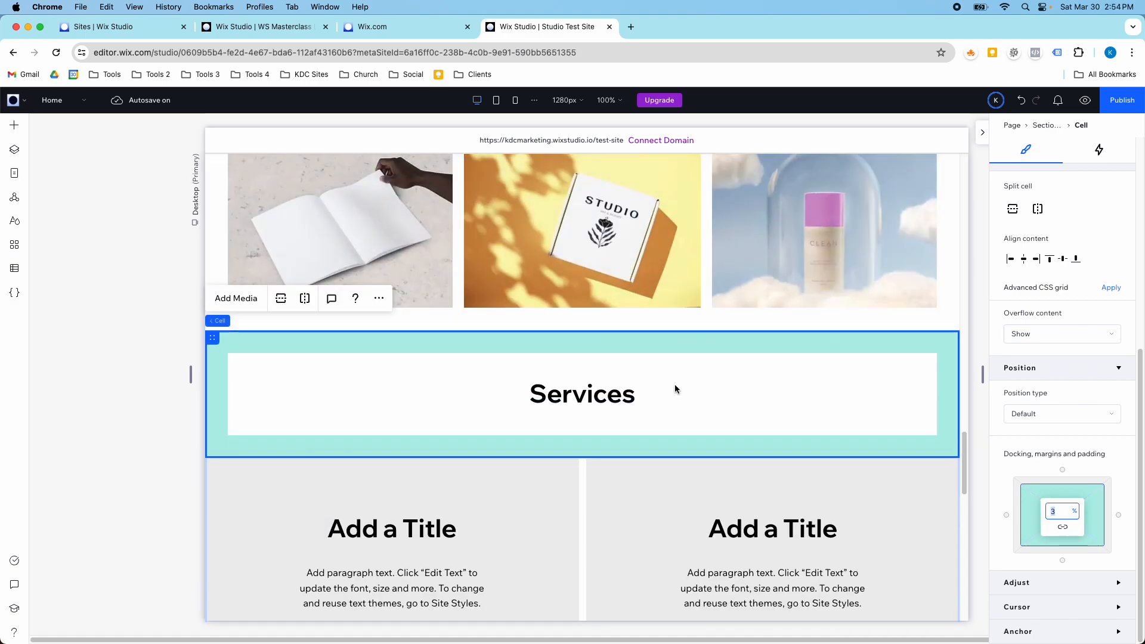
scroll(631, 408, "down", 10)
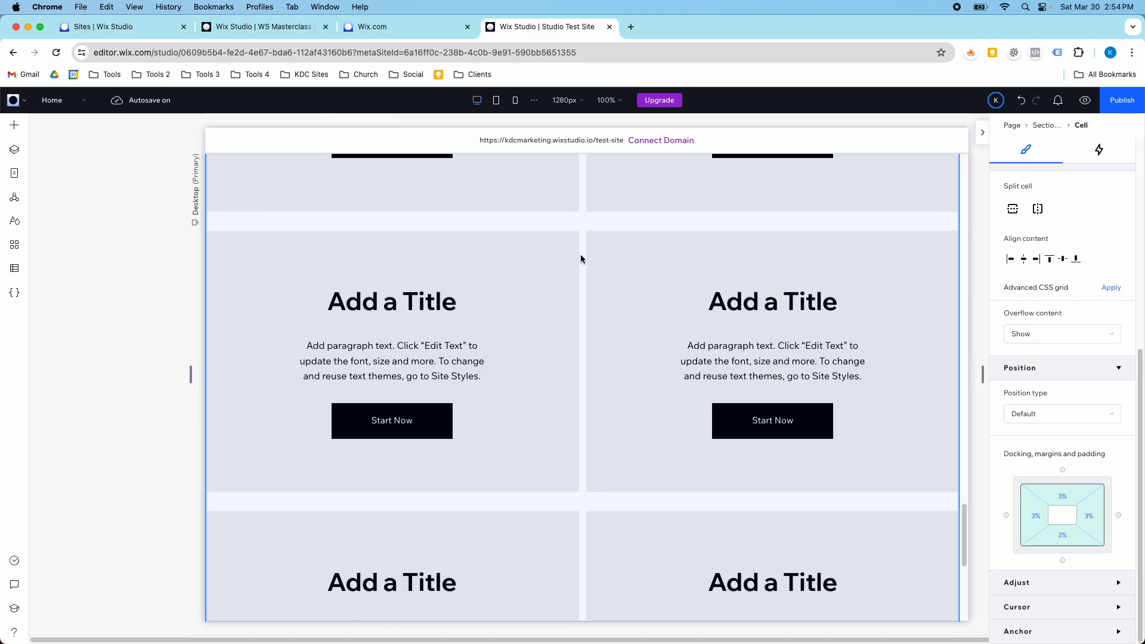
scroll(524, 238, "up", 4)
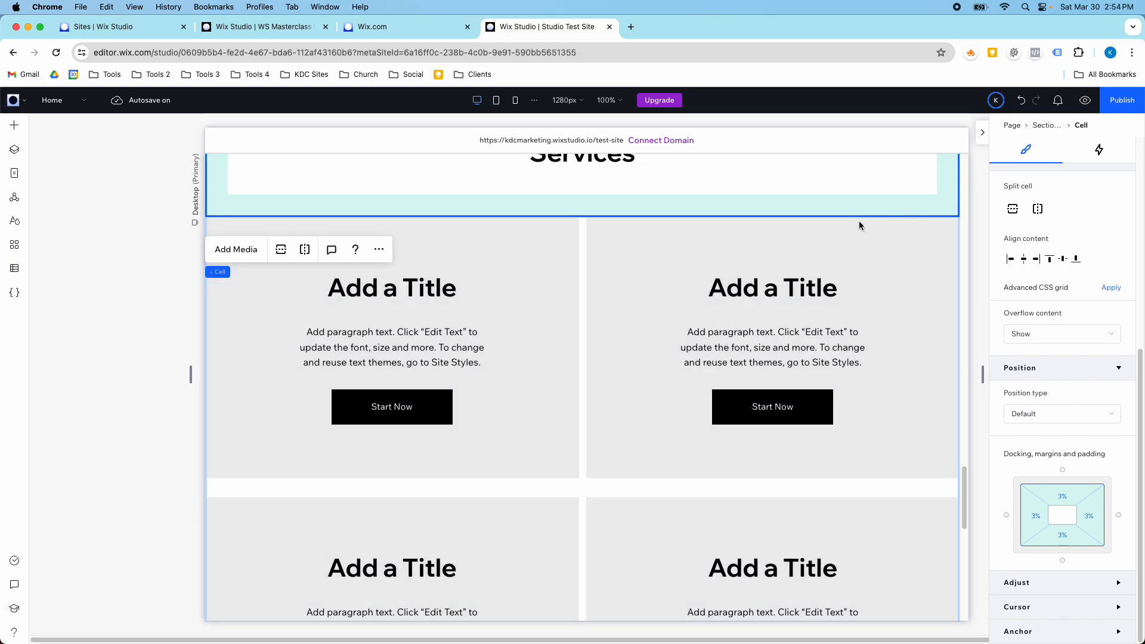
- Select the repeater inside the section grid's first cell and review its item management list
left_click(15, 149)
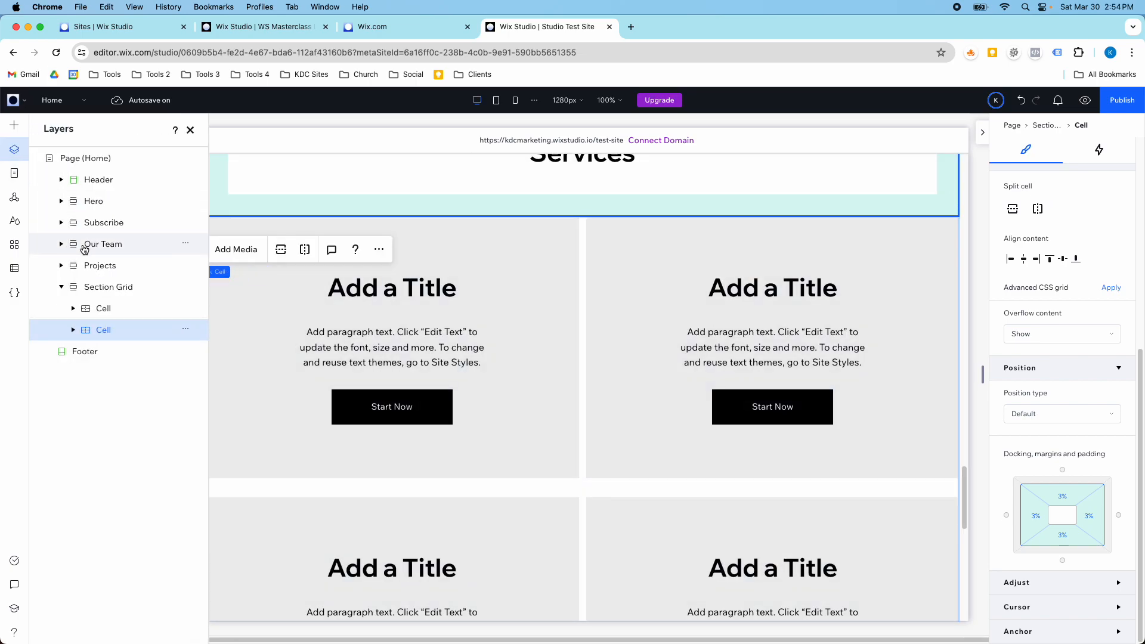
left_click(102, 292)
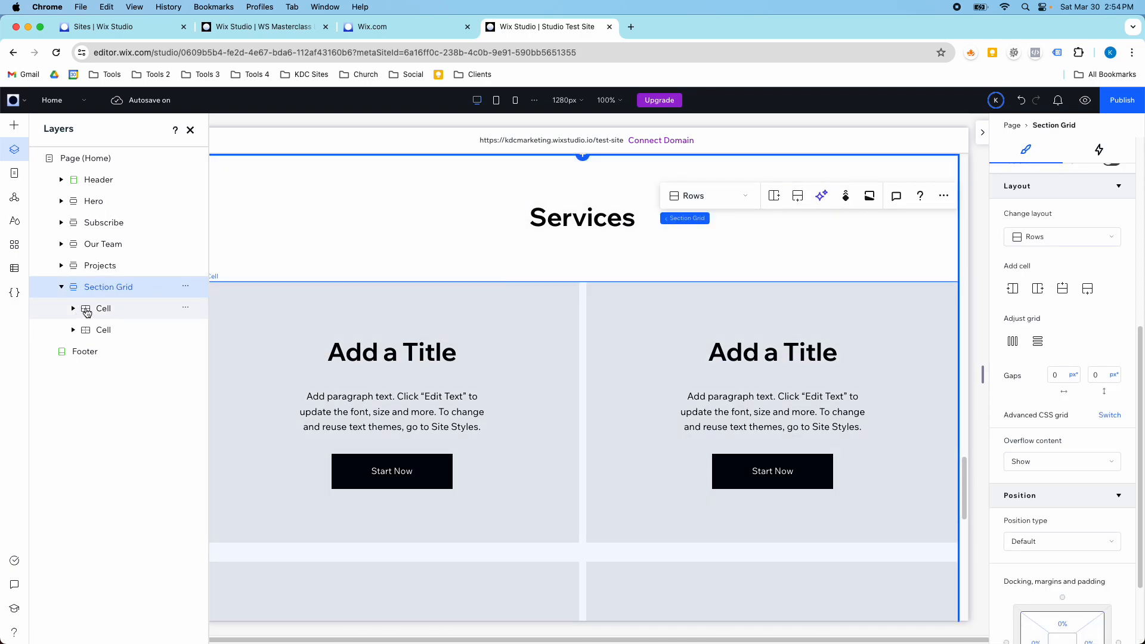
left_click(81, 310)
left_click(122, 330)
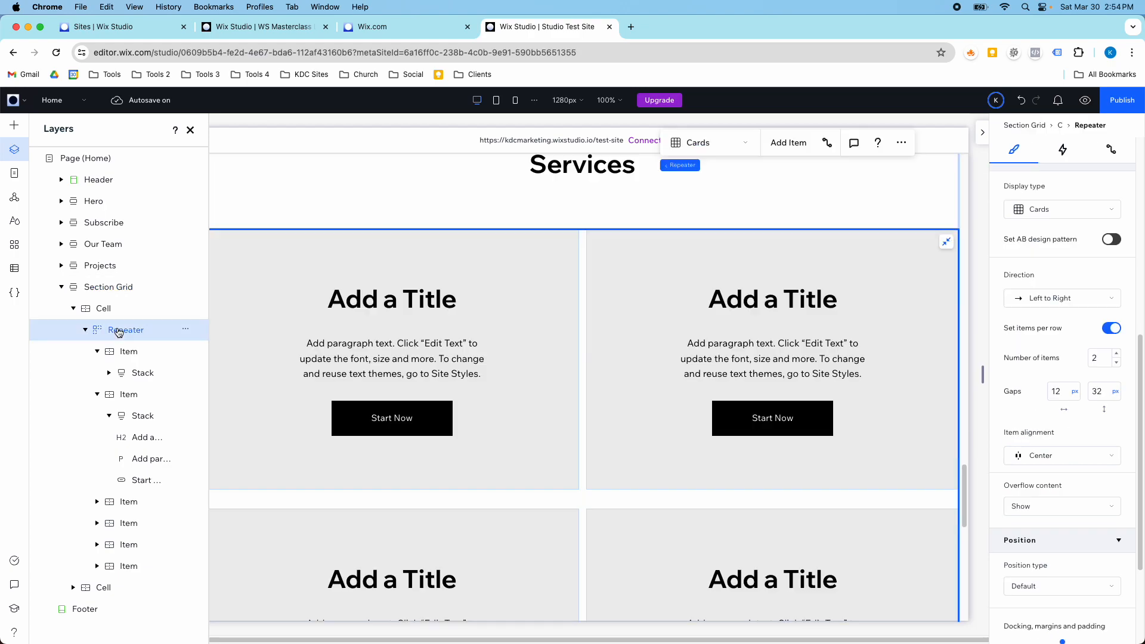
scroll(1057, 187, "up", 8)
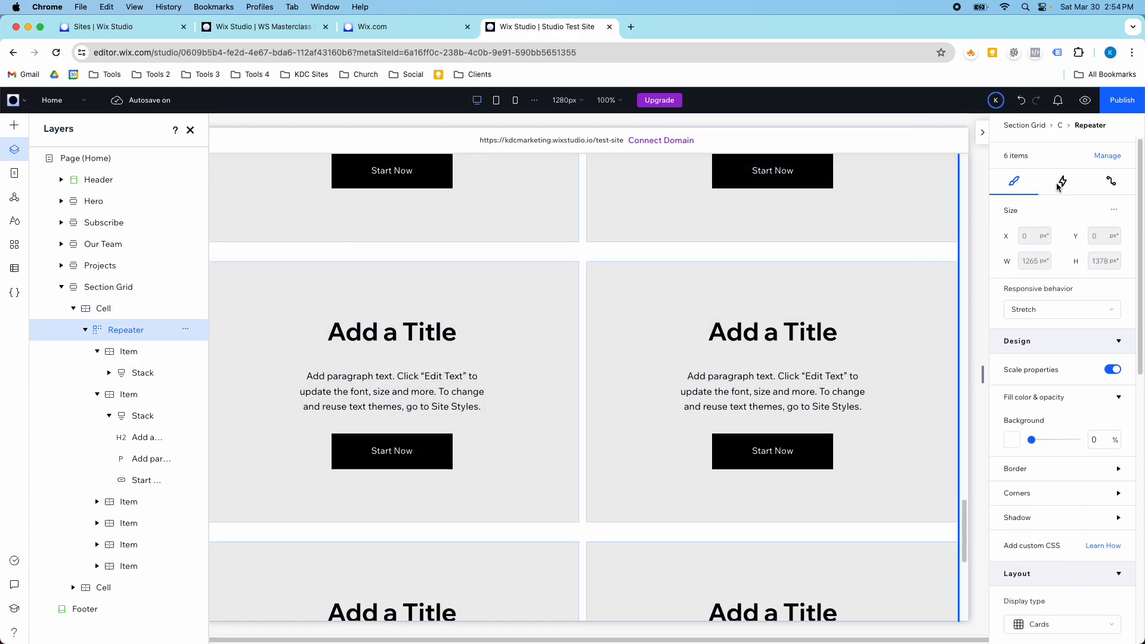
left_click(1106, 158)
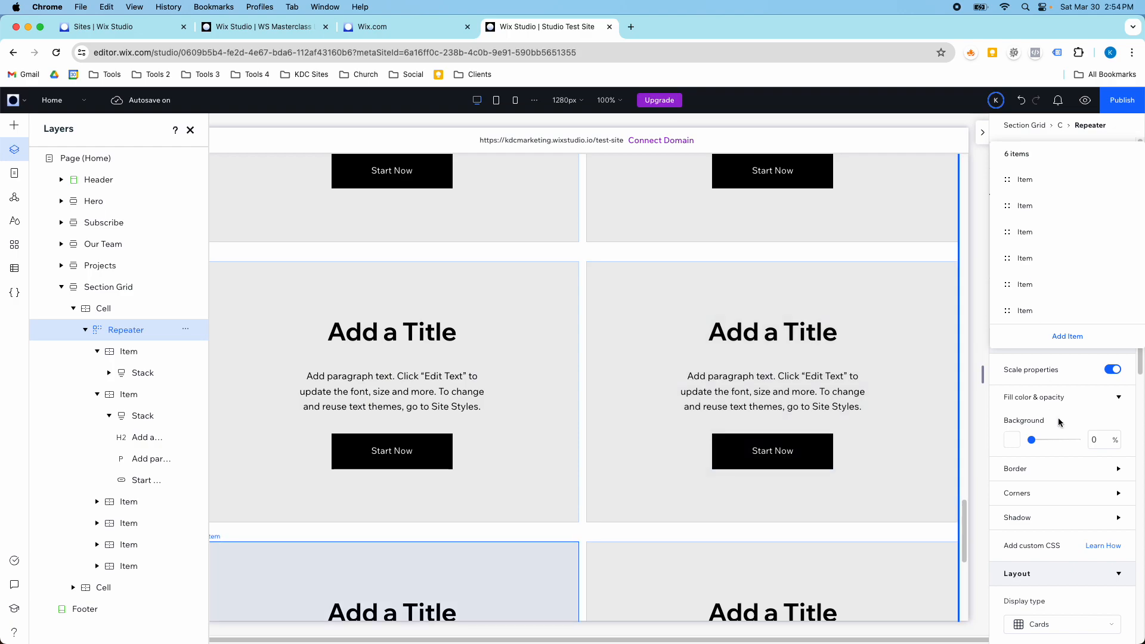
left_click(975, 251)
- Turn on the AB design pattern for the repeater's items
scroll(1060, 344, "down", 8)
scroll(1060, 345, "down", 2)
left_click(1111, 251)
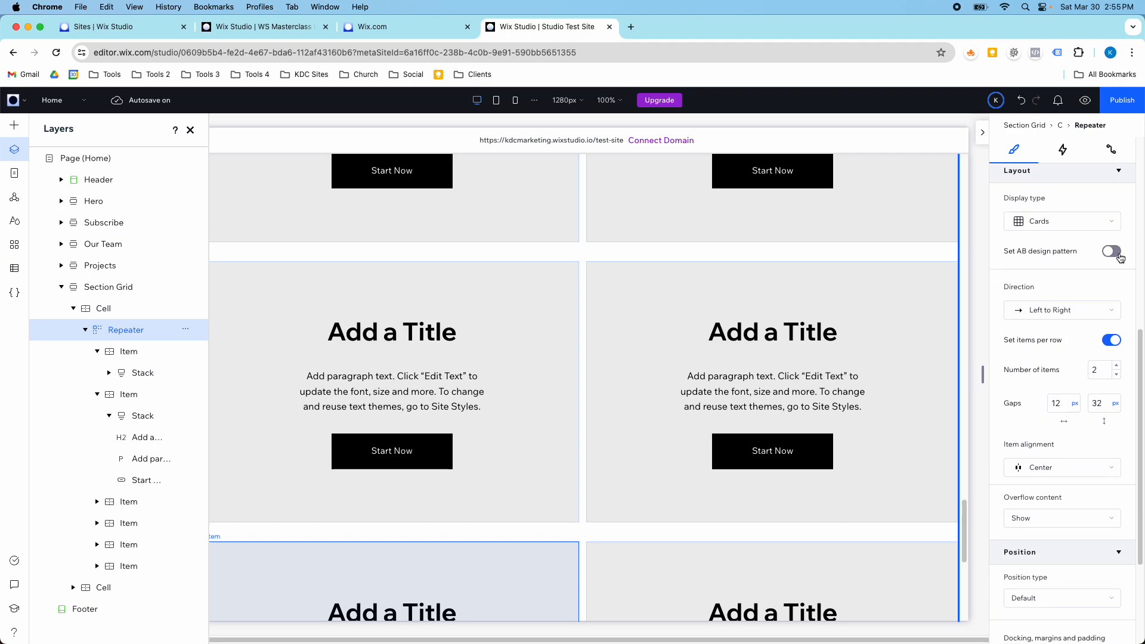
scroll(751, 304, "up", 6)
scroll(634, 296, "down", 4)
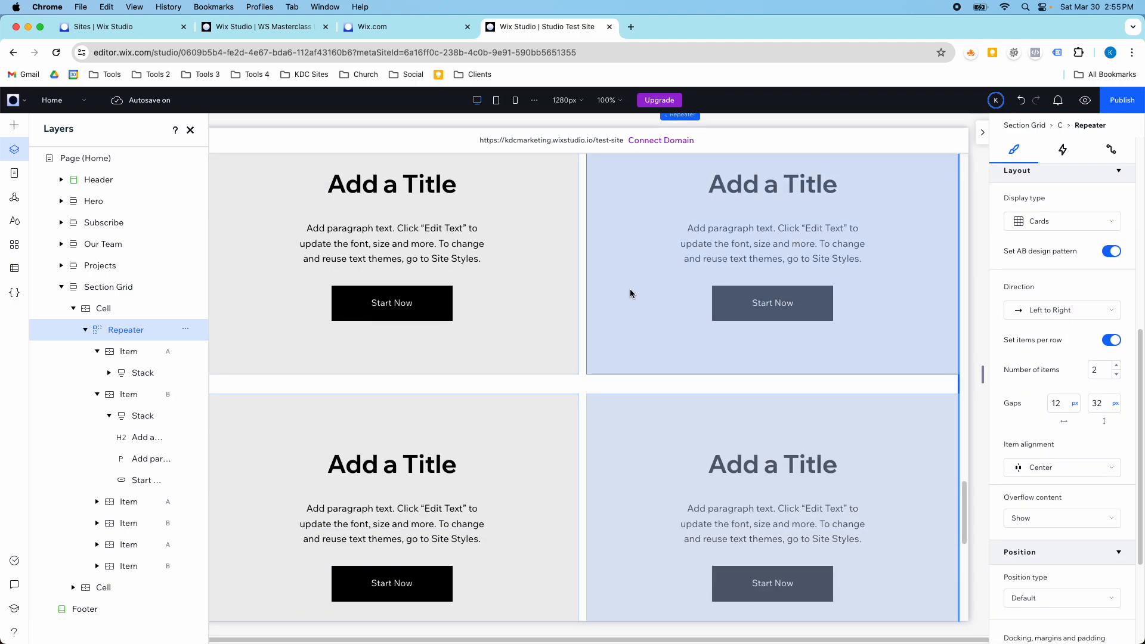
- Set the background of the B items to the dark green theme color #618741 and reselect the repeater
left_click(627, 297)
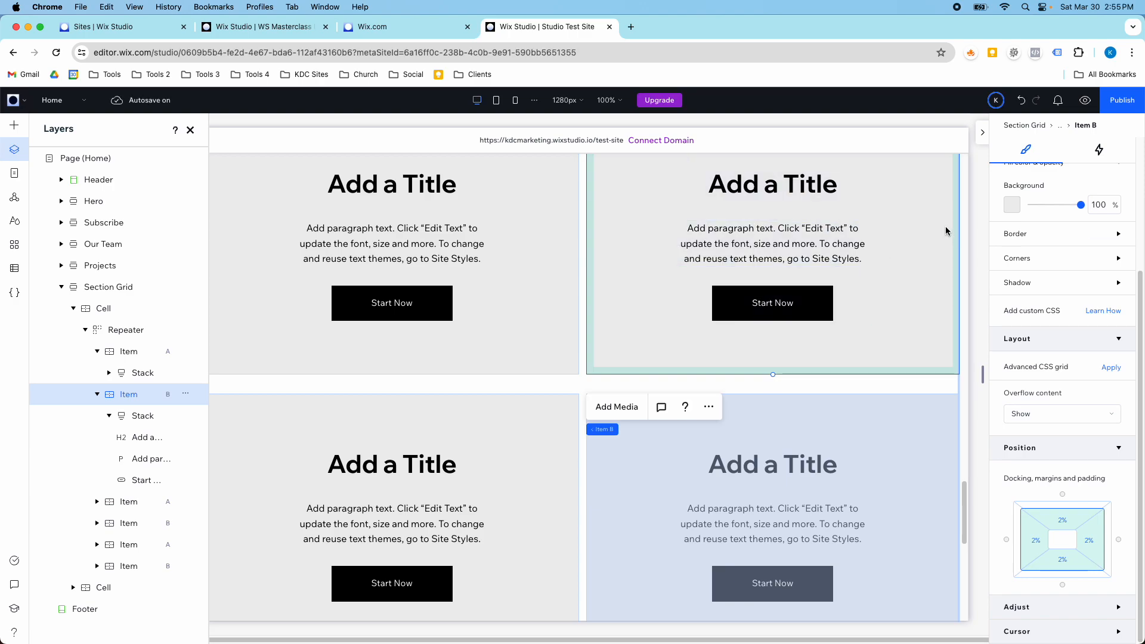
left_click(1011, 204)
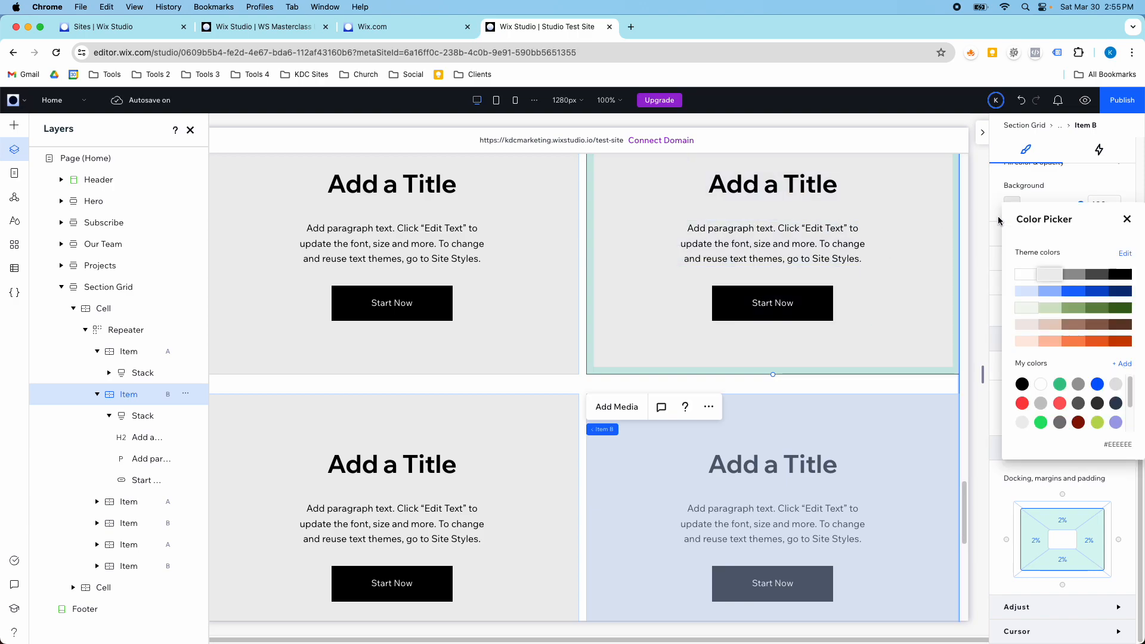
left_click(1093, 312)
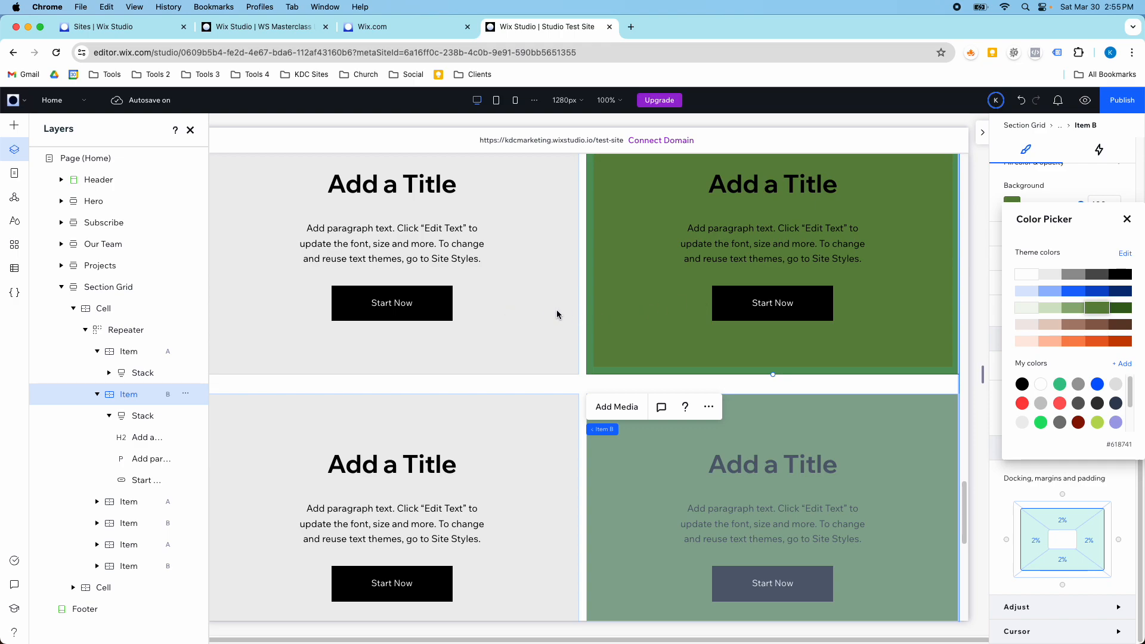
left_click(580, 310)
left_click(582, 336)
scroll(554, 345, "down", 2)
scroll(573, 329, "down", 2)
scroll(596, 301, "up", 6)
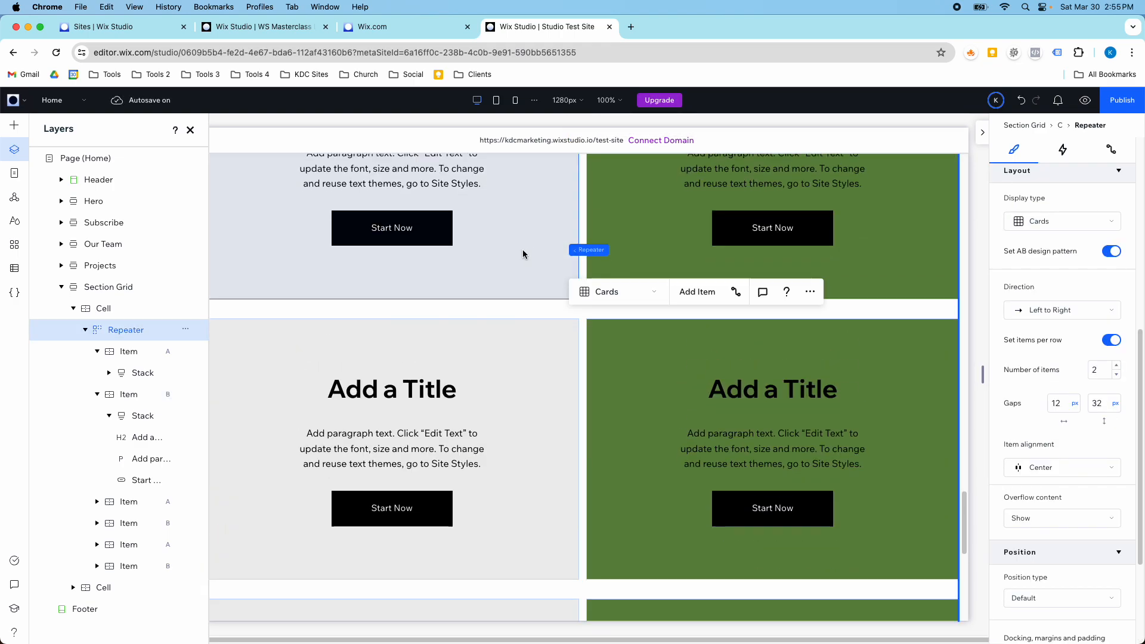
- Switch the repeater's fixed items-per-row setting off to try it, and turn it back on with 3 items per row
scroll(523, 252, "up", 5)
scroll(554, 406, "down", 4)
scroll(727, 404, "up", 2)
scroll(834, 382, "up", 1)
left_click(1109, 341)
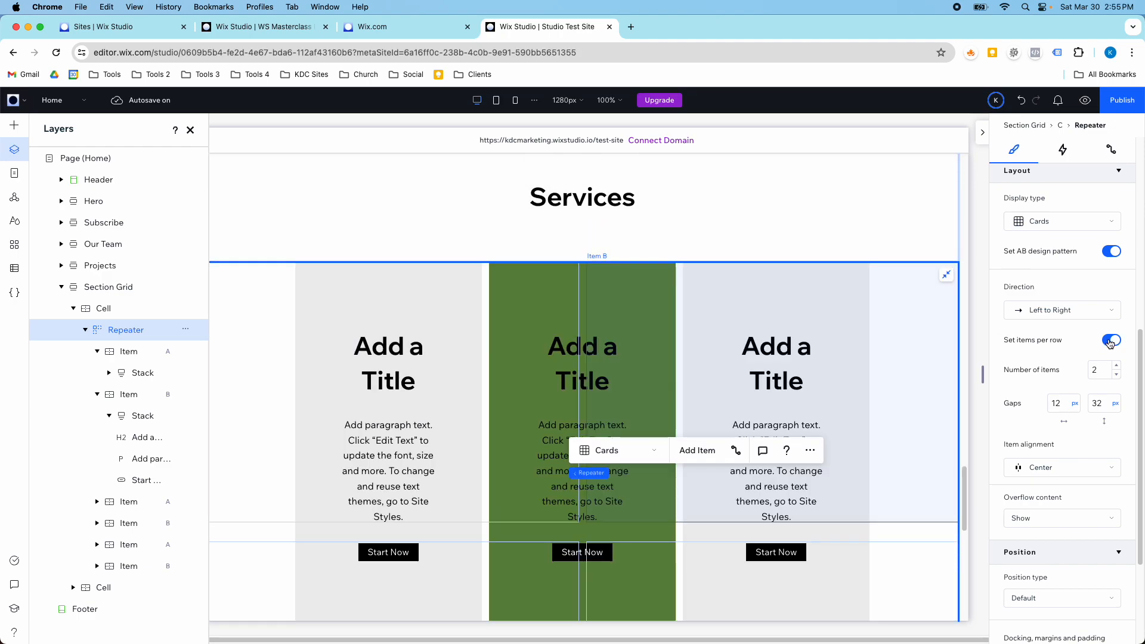
scroll(1089, 345, "down", 3)
scroll(825, 340, "down", 6)
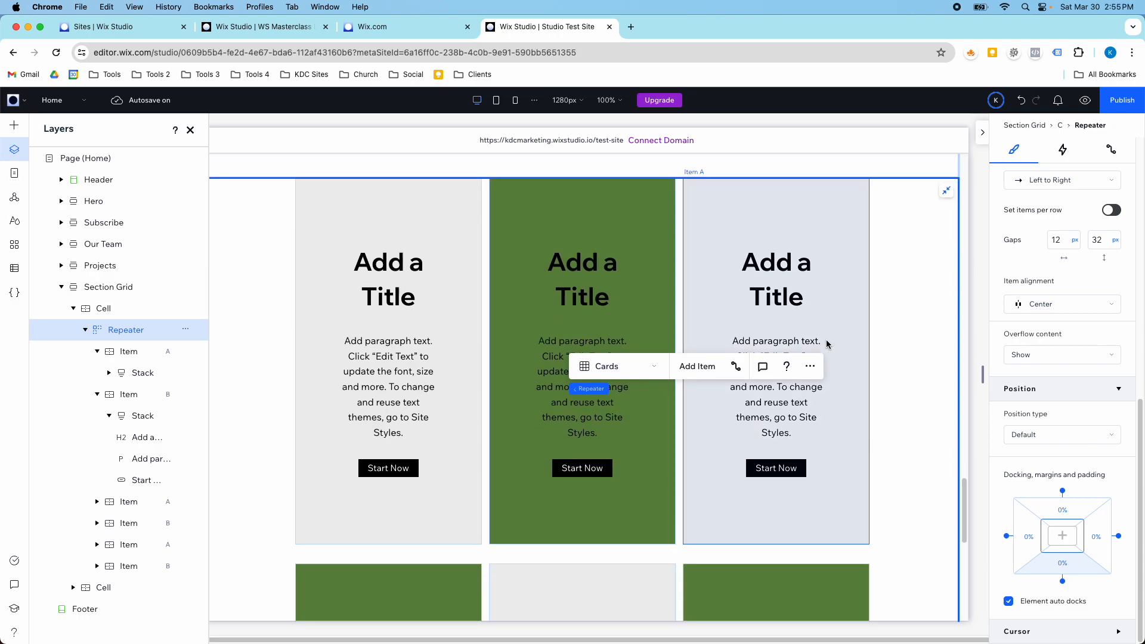
scroll(763, 325, "up", 5)
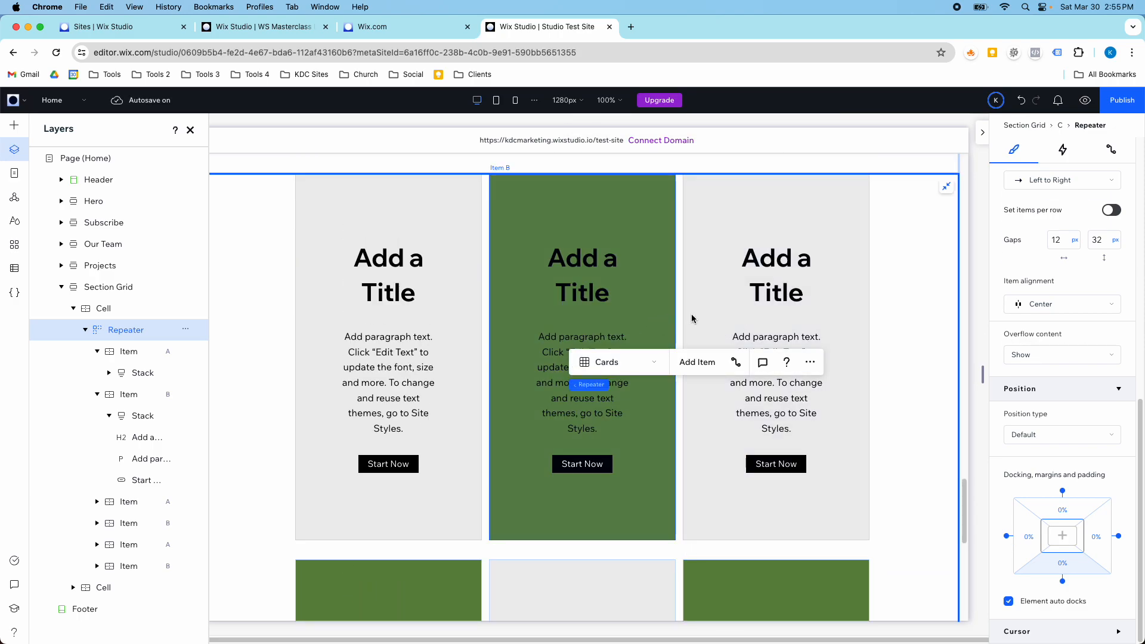
scroll(1074, 295, "up", 3)
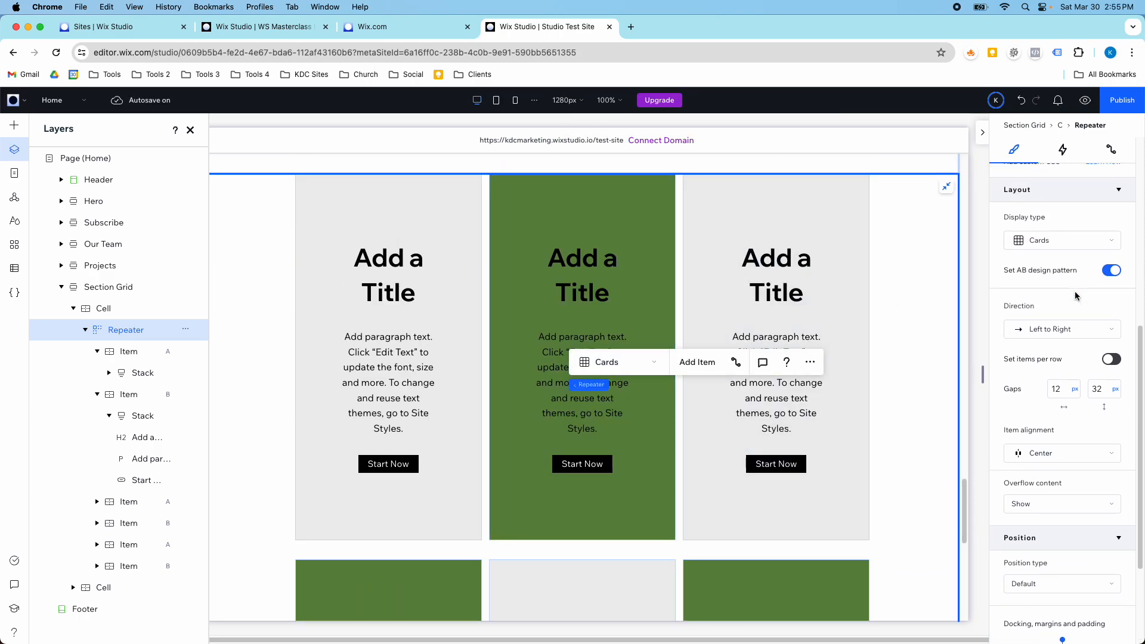
left_click(1111, 358)
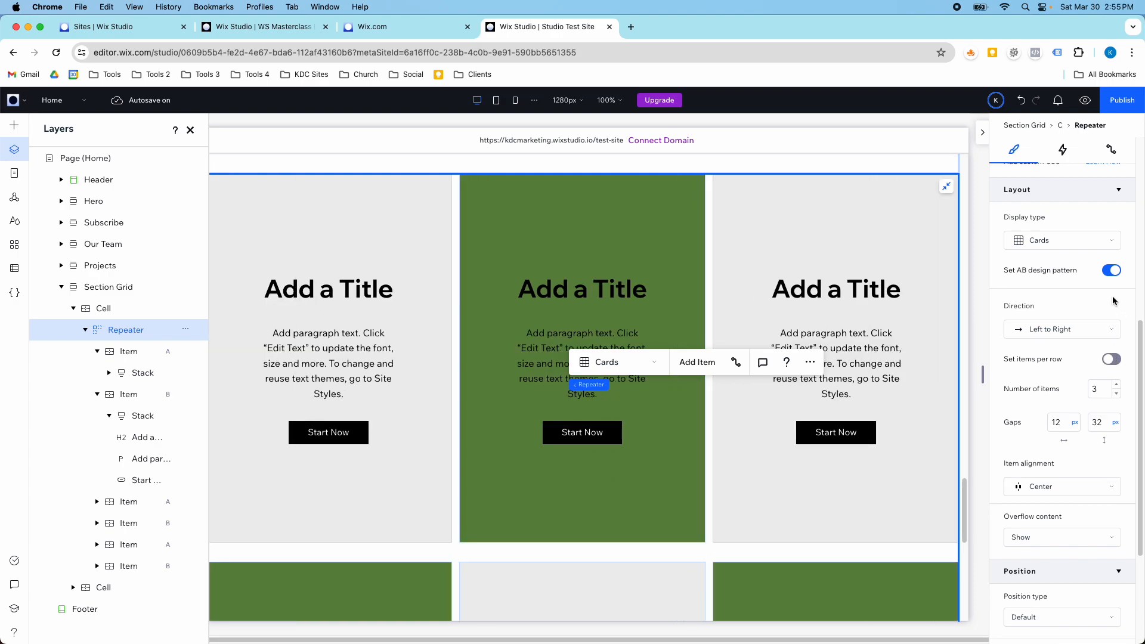
- Delete the repeater's AB design pattern from all breakpoints
left_click(1108, 276)
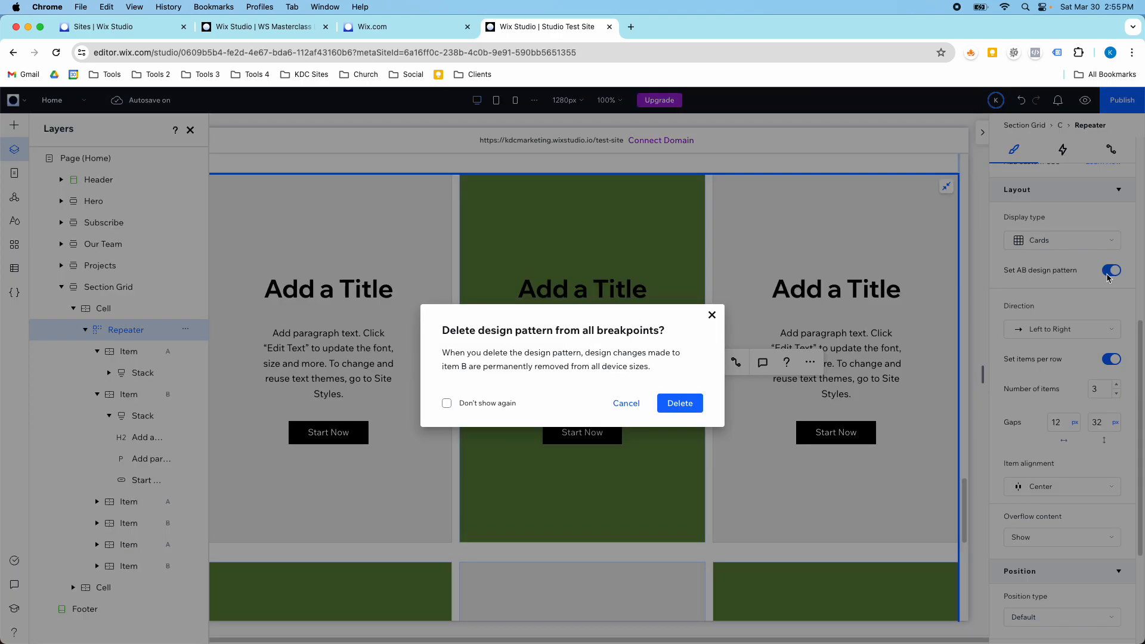
left_click(680, 404)
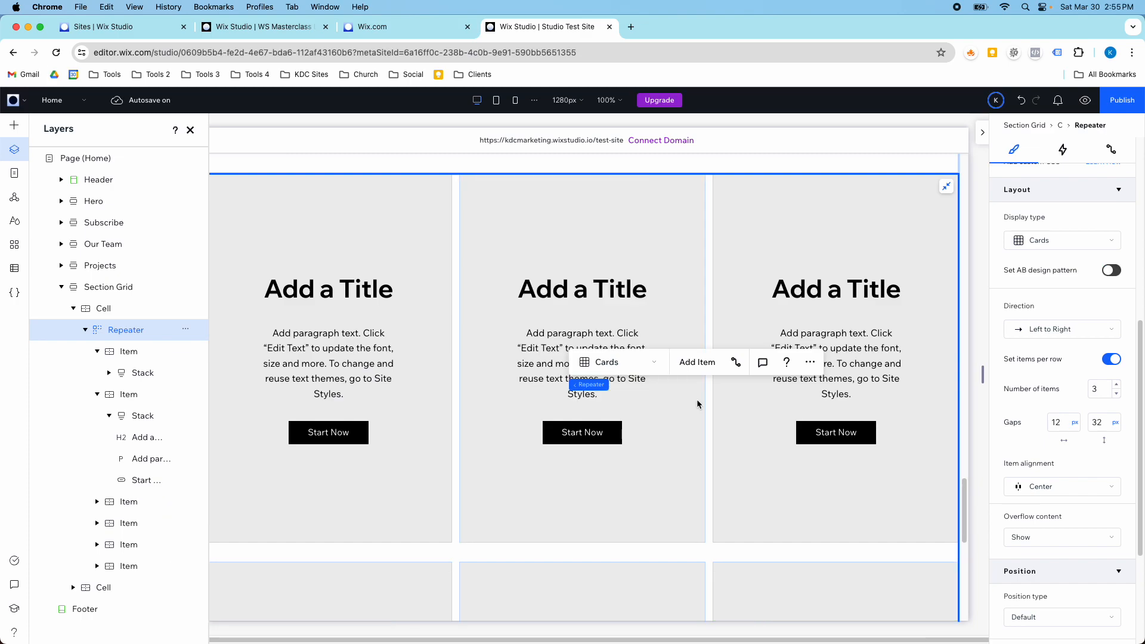
scroll(581, 359, "down", 4)
scroll(581, 360, "up", 2)
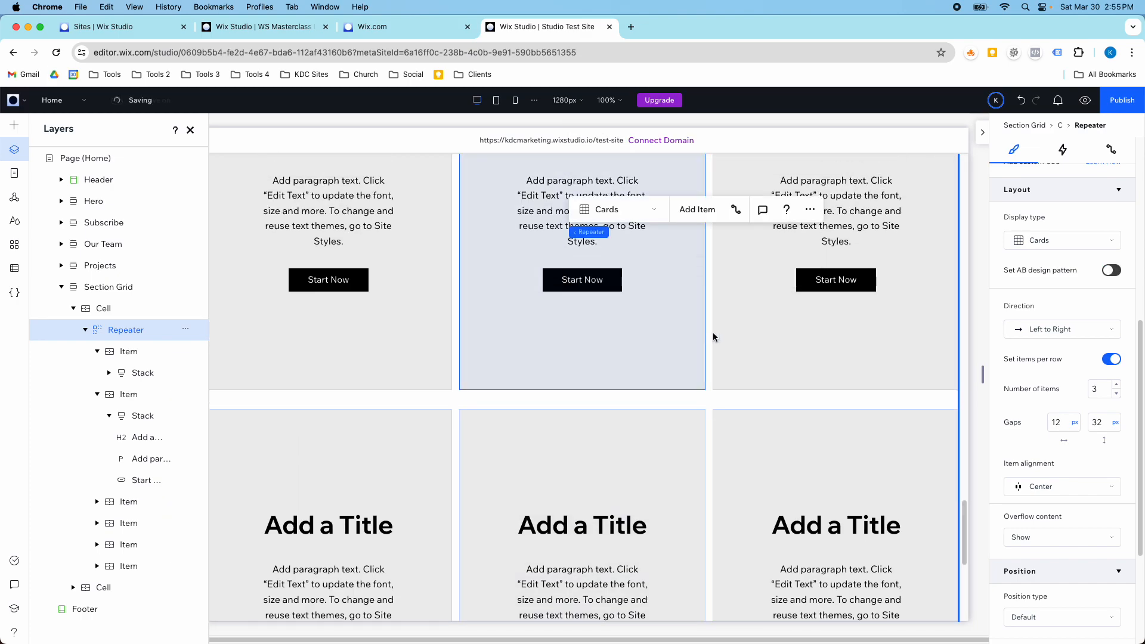
- Set the background of all the repeater's cards to the light green theme color #D2E4C7 through the third card
left_click(732, 333)
left_click(1011, 212)
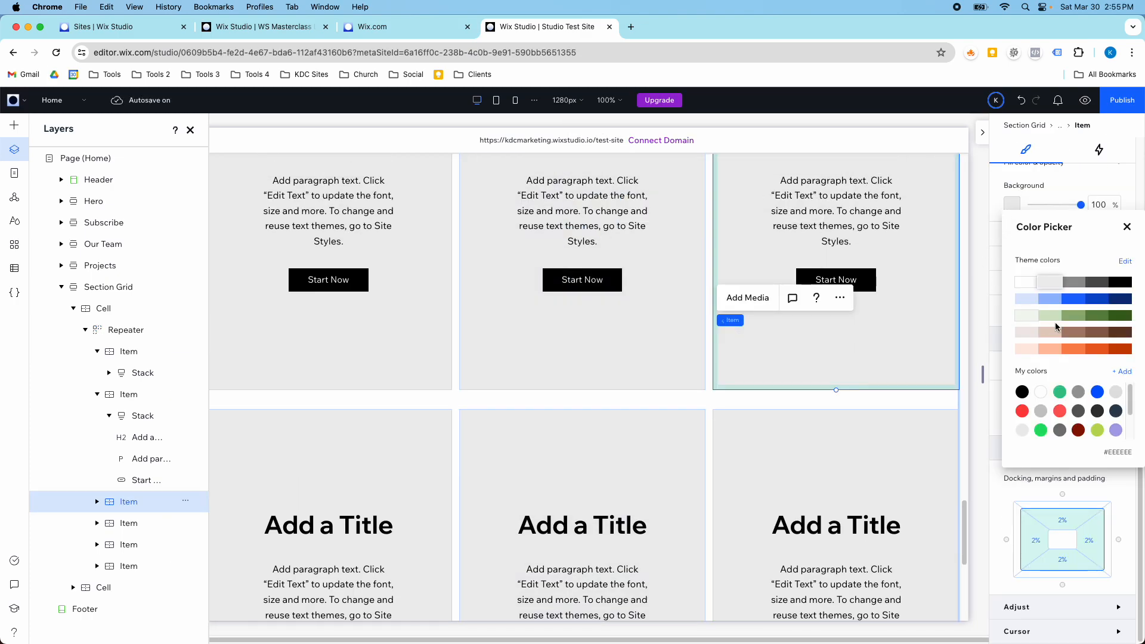
left_click(1051, 320)
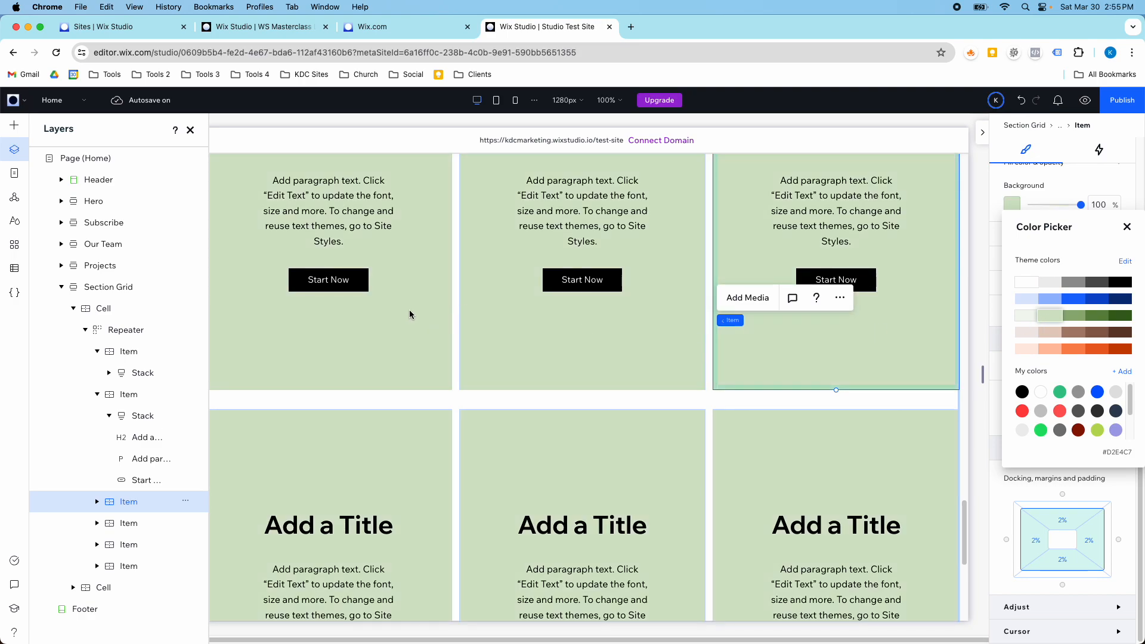
left_click(651, 295)
scroll(628, 305, "up", 1)
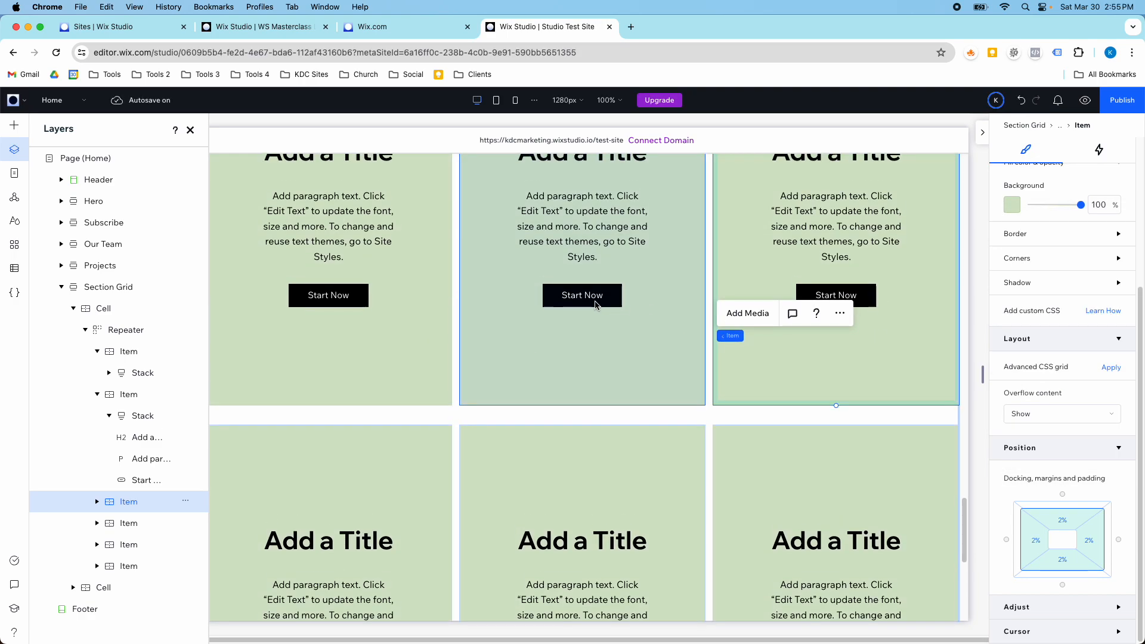
- Select the repeater and review its layout settings, including direction, items per row, gaps, item alignment, overflow, position and size
scroll(910, 267, "up", 2)
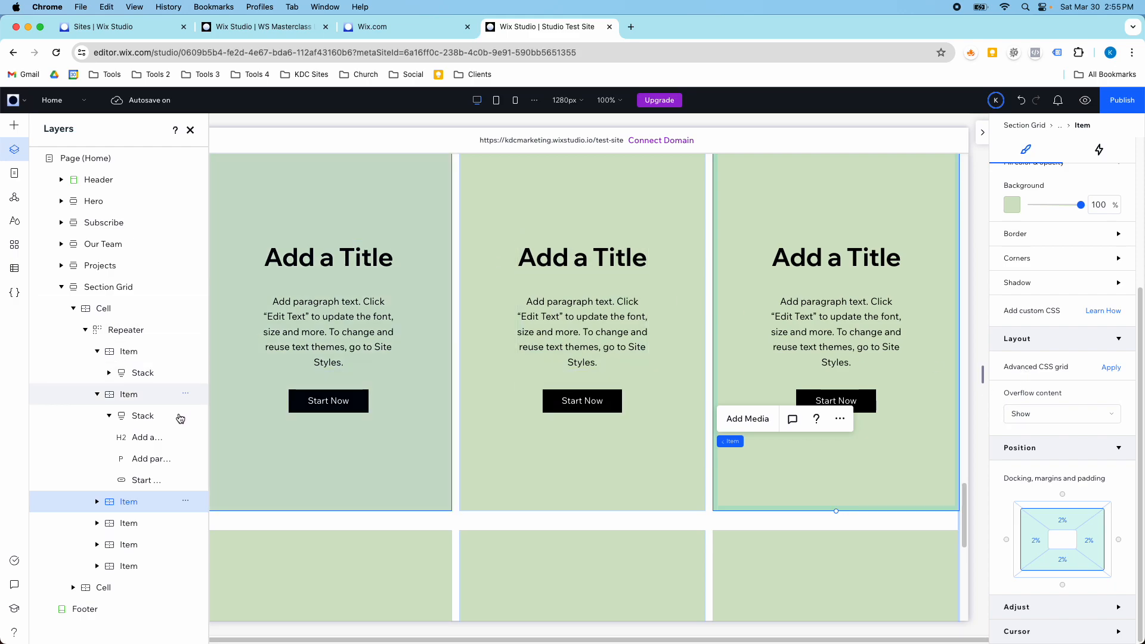
left_click(126, 330)
scroll(865, 334, "down", 2)
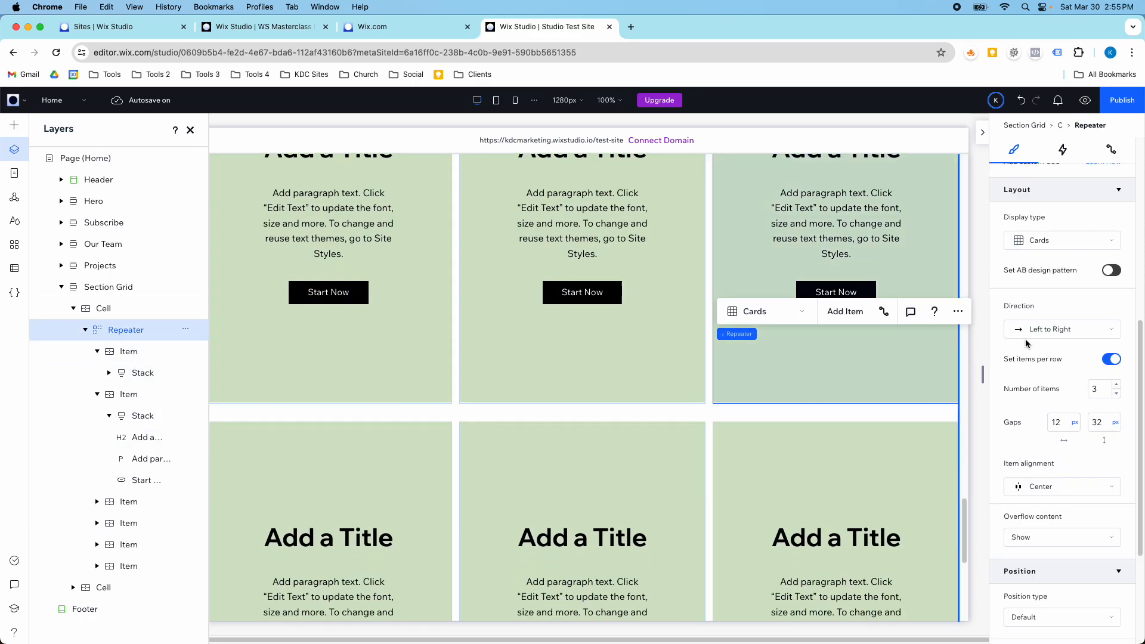
left_click(1032, 338)
left_click(1033, 334)
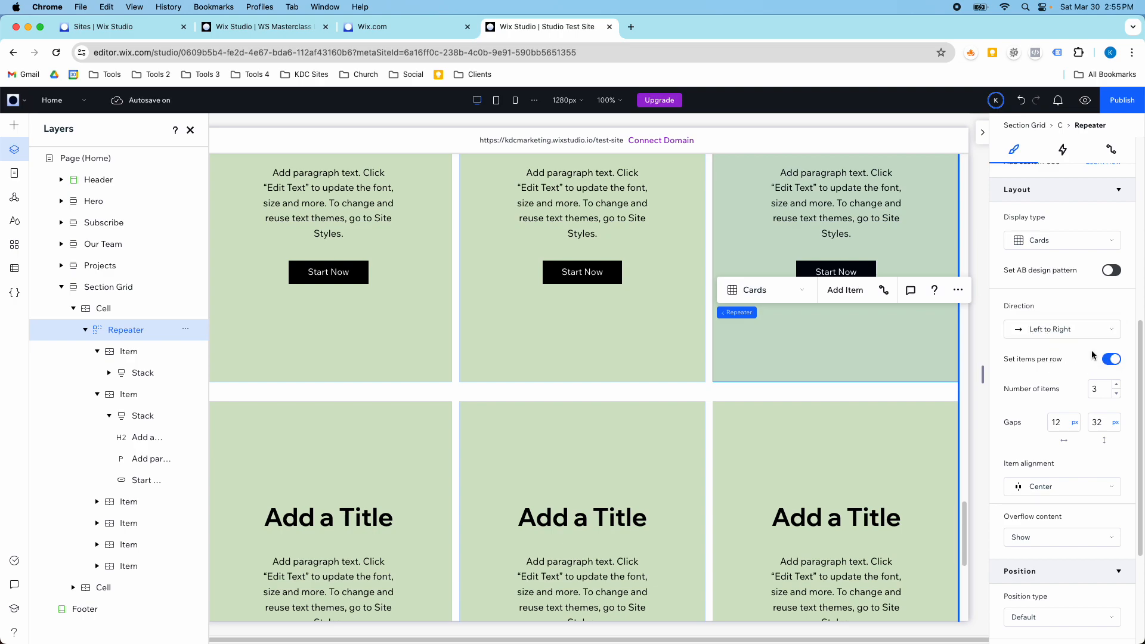
scroll(1078, 452, "down", 2)
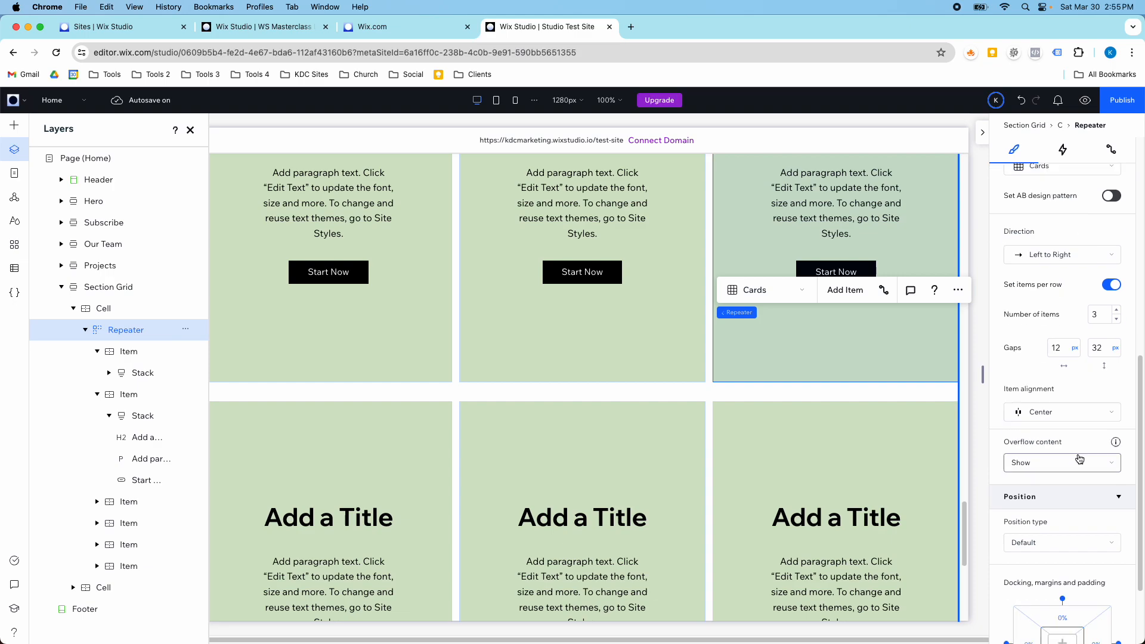
scroll(1085, 375, "down", 3)
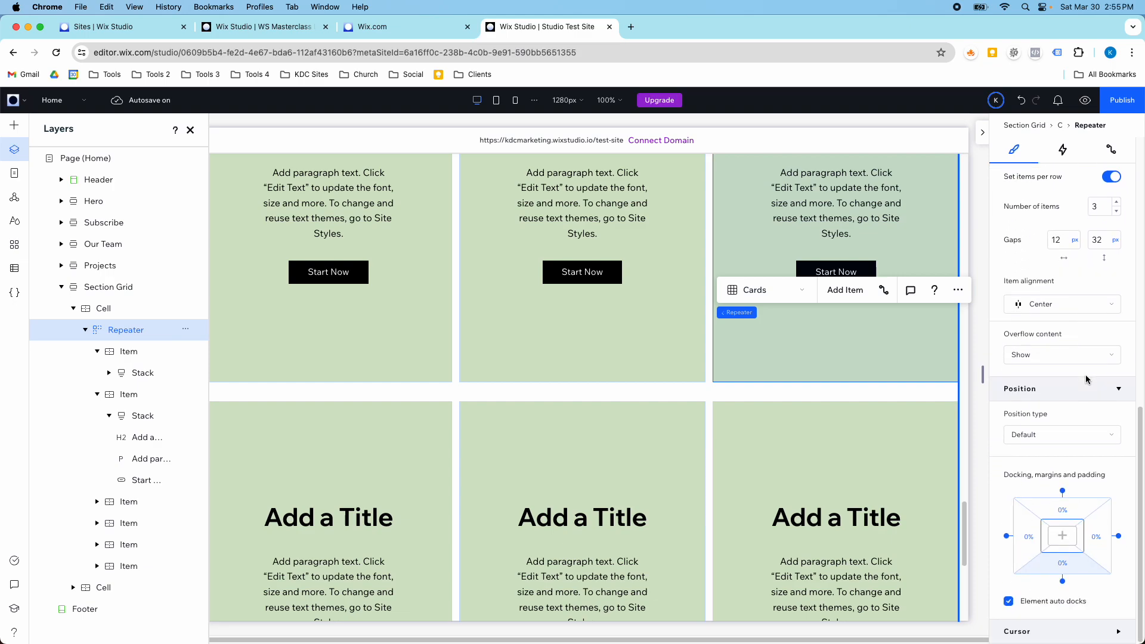
scroll(1085, 374, "up", 5)
scroll(1085, 375, "up", 10)
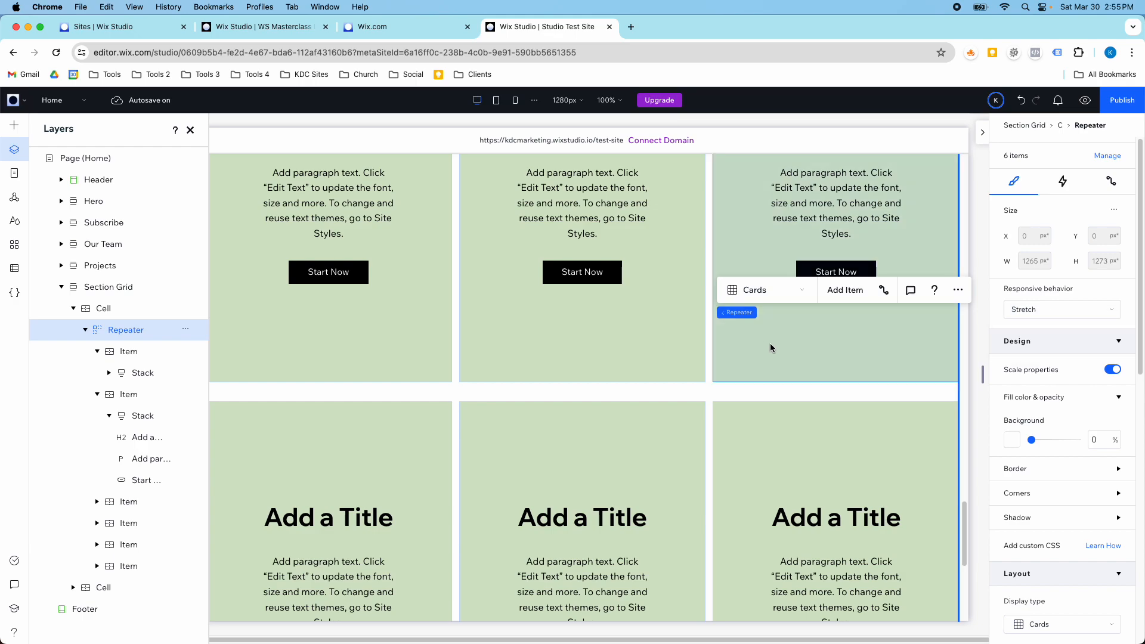
- Look over both rows of repeater cards below the Services heading, down to the end of the section
scroll(280, 334, "up", 3)
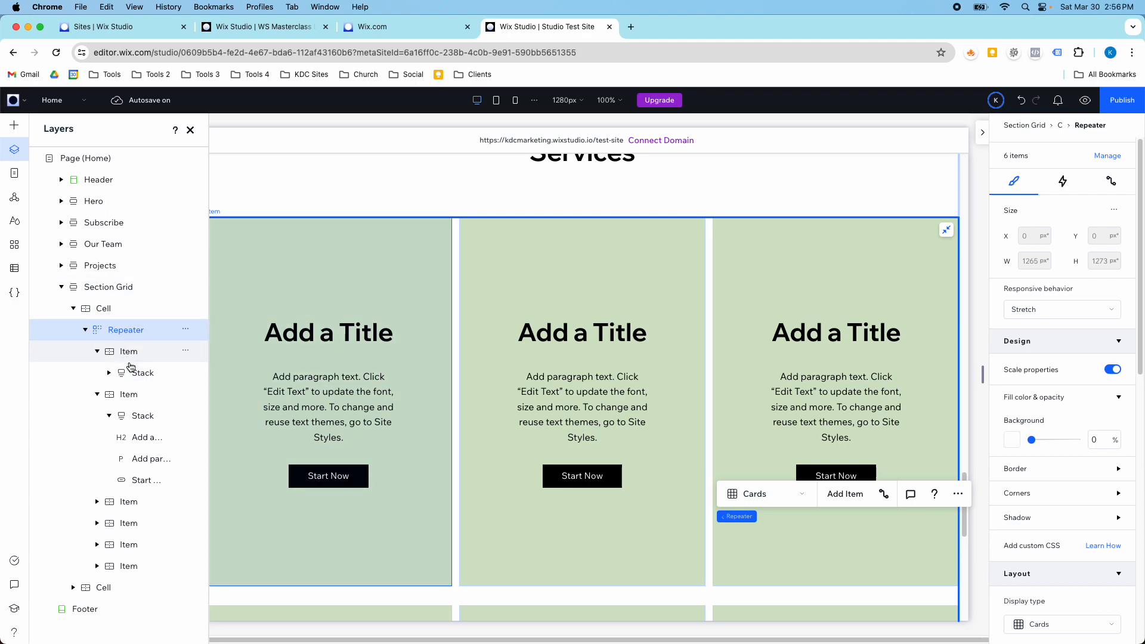
scroll(292, 373, "down", 5)
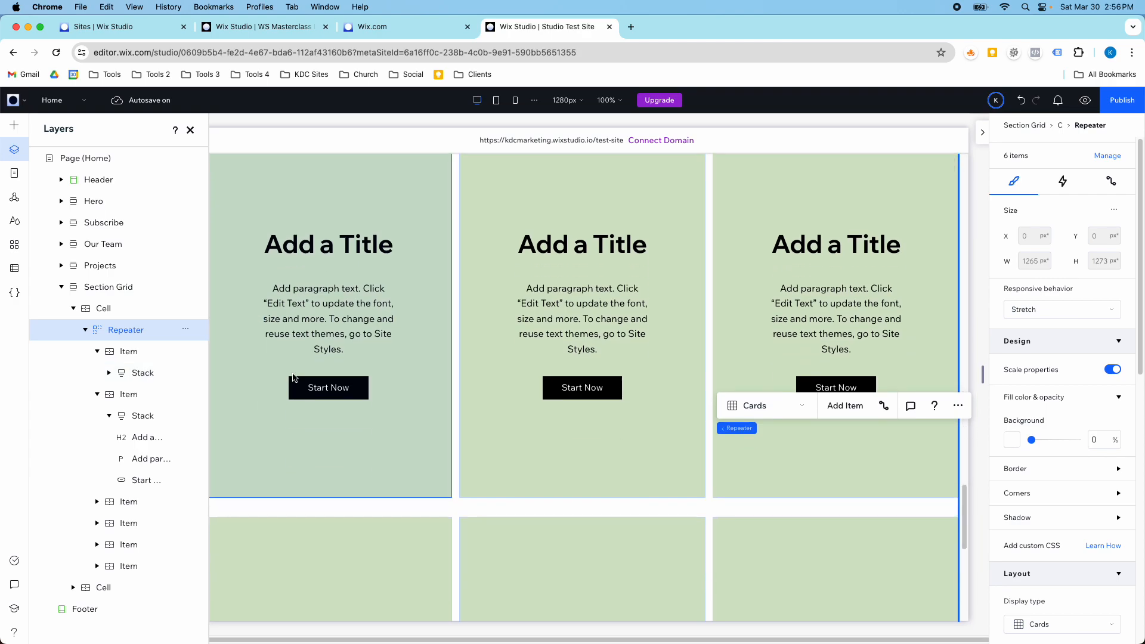
scroll(292, 374, "up", 10)
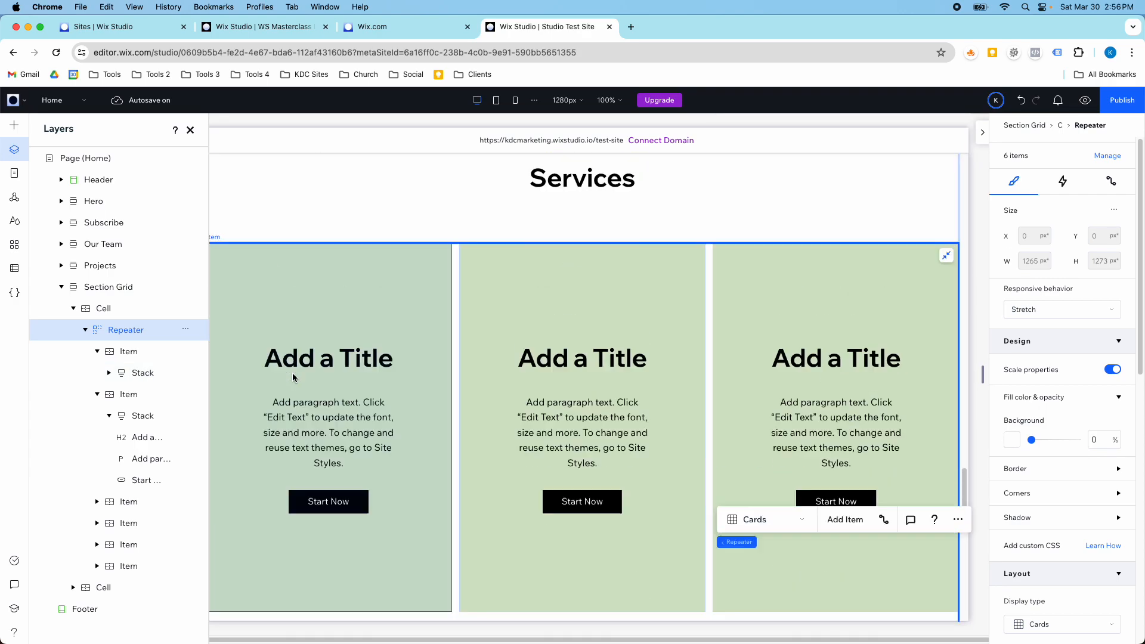
scroll(292, 373, "down", 4)
scroll(292, 374, "down", 5)
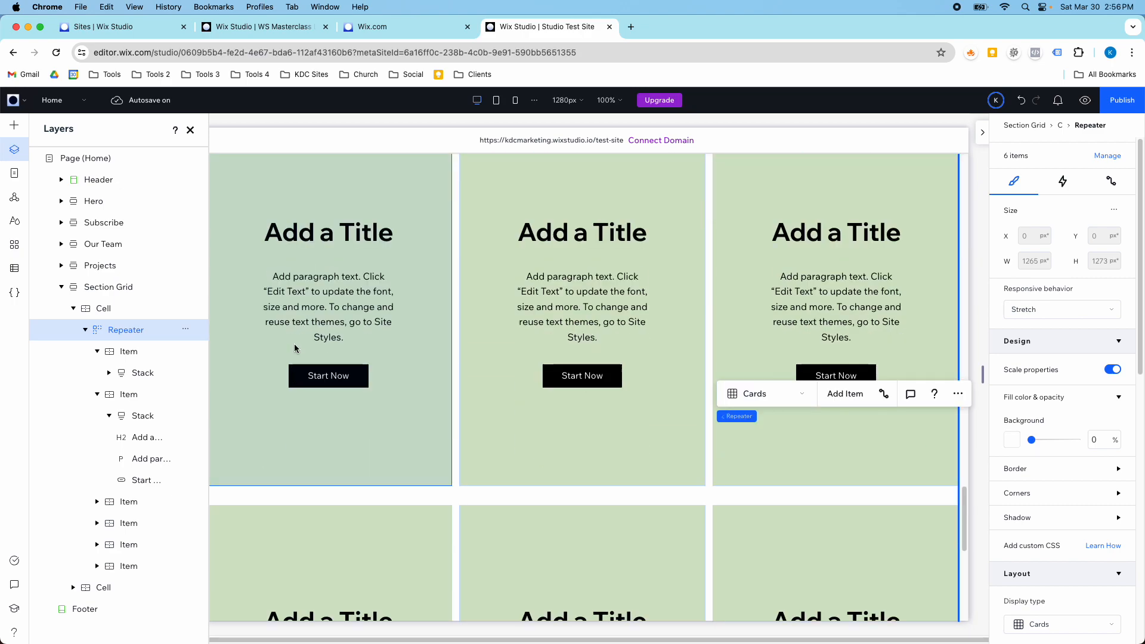
scroll(293, 297, "up", 1)
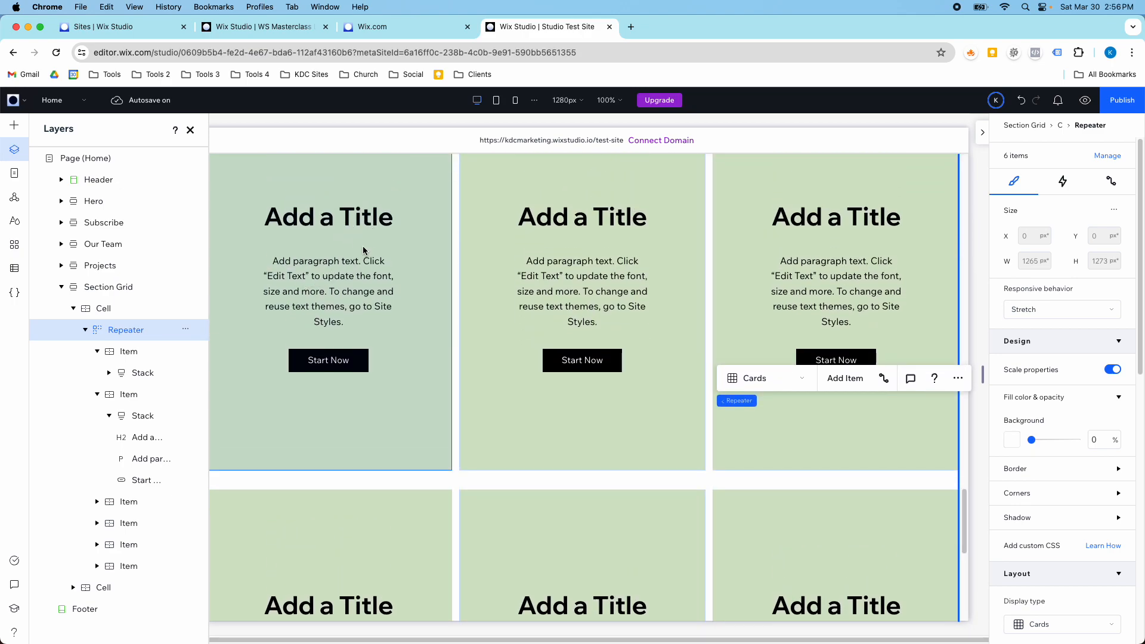
scroll(452, 263, "up", 4)
scroll(452, 264, "down", 3)
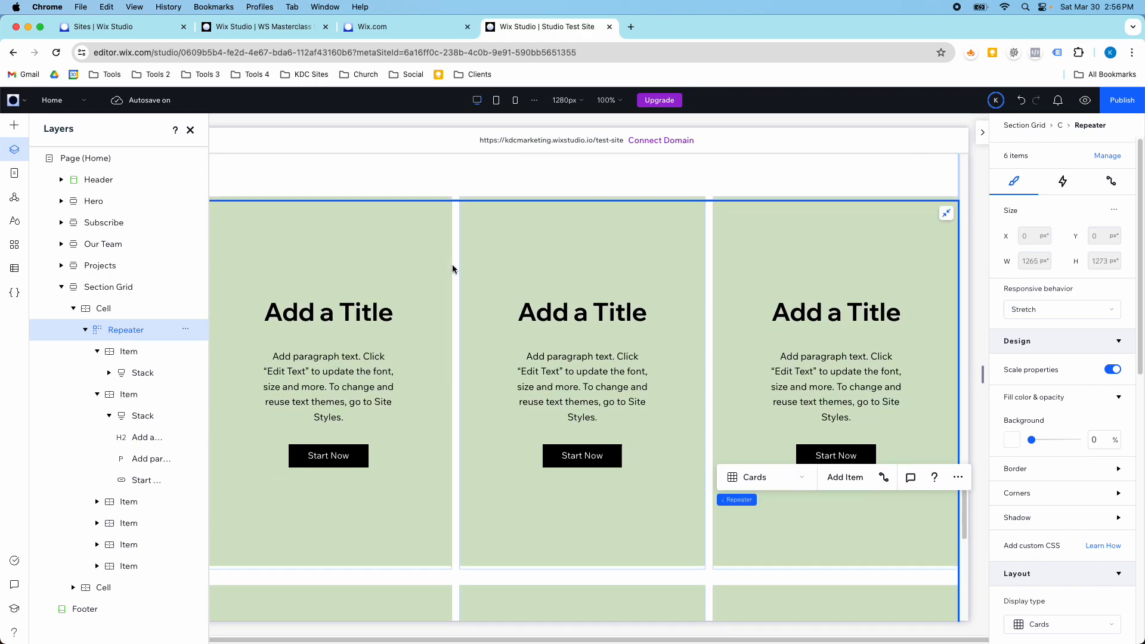
scroll(452, 263, "down", 3)
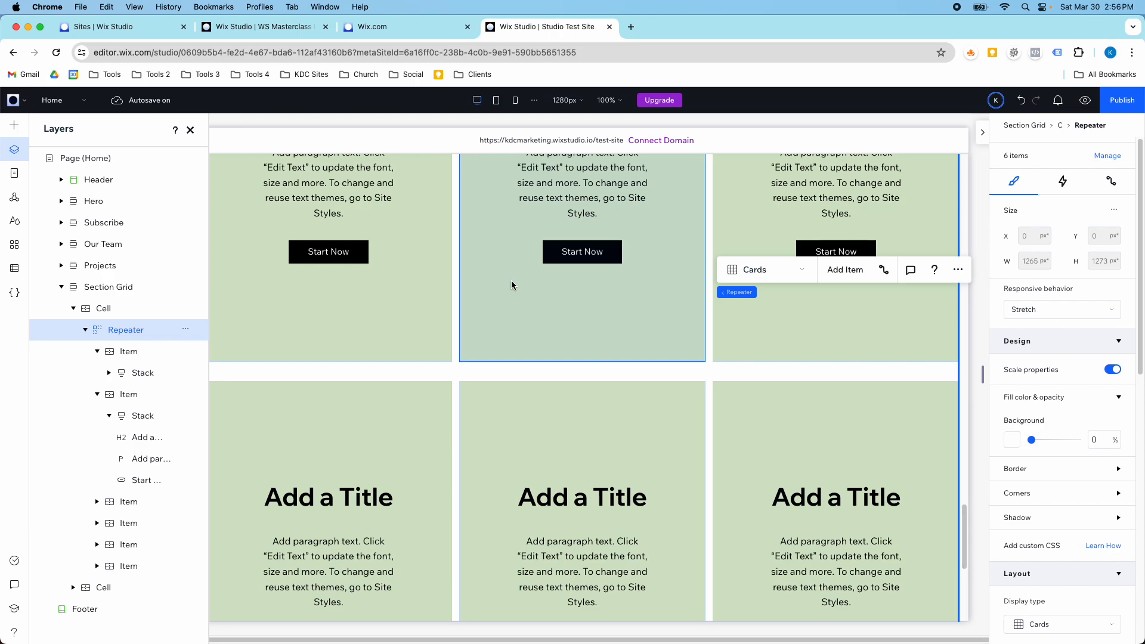
scroll(501, 286, "down", 4)
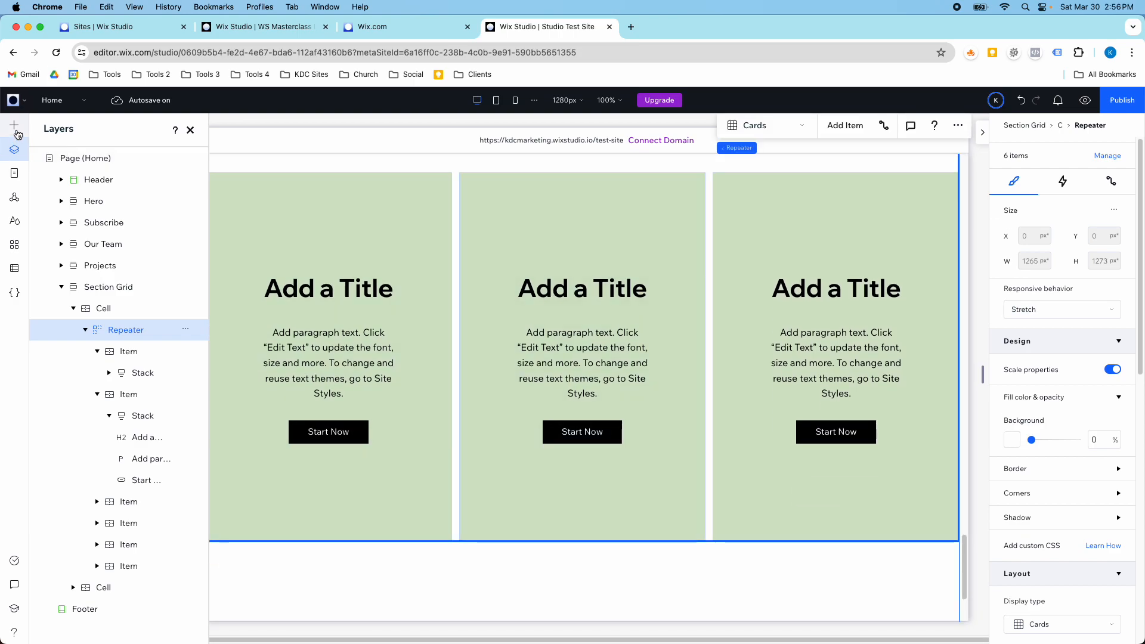
- Add a clover-like basic shape between the title and paragraph of the second row's middle card and centre it horizontally
left_click(14, 125)
left_click_drag(292, 334, 589, 335)
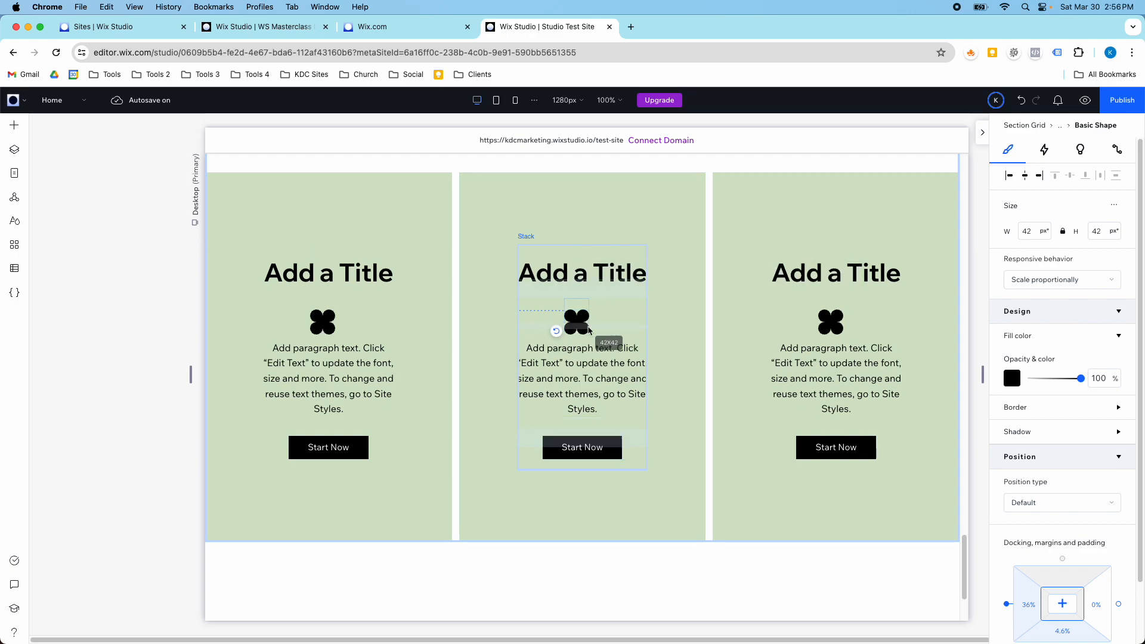
left_click(1025, 175)
- Shrink the basic shape to 32 × 32 px and centre it horizontally in the stack again
left_click_drag(595, 336, 584, 330)
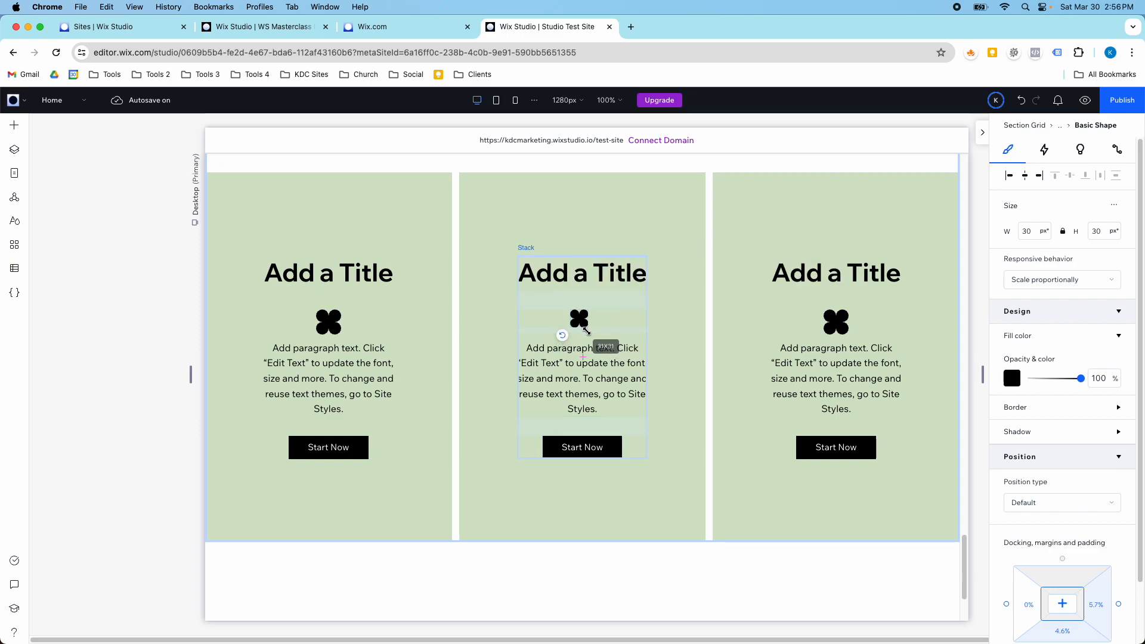
left_click_drag(588, 331, 588, 332)
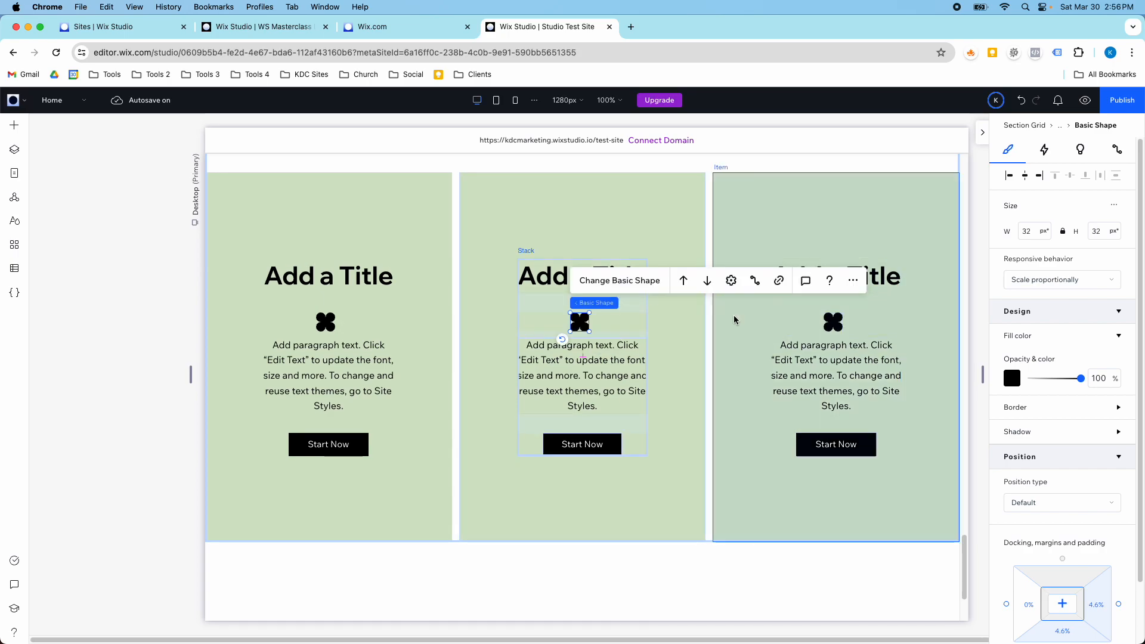
left_click(1025, 177)
scroll(1049, 417, "down", 3)
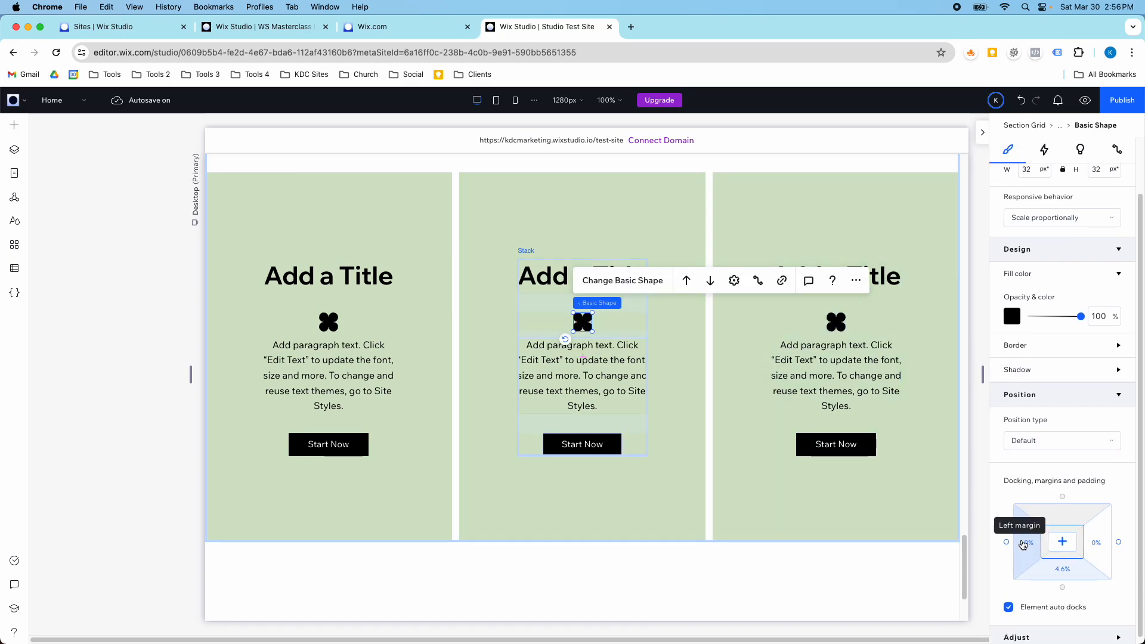
- Select the second row's middle card and check the shape's placement across all the repeater cards
left_click(494, 270)
scroll(495, 269, "up", 3)
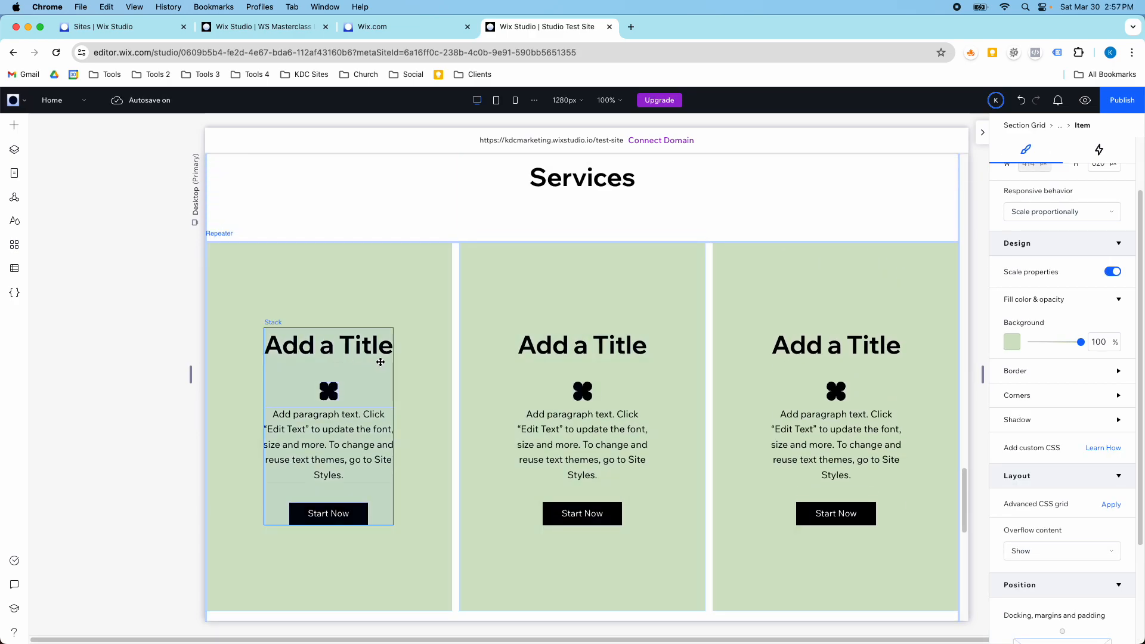
scroll(384, 360, "down", 7)
scroll(384, 361, "down", 3)
scroll(384, 361, "up", 8)
scroll(380, 361, "up", 5)
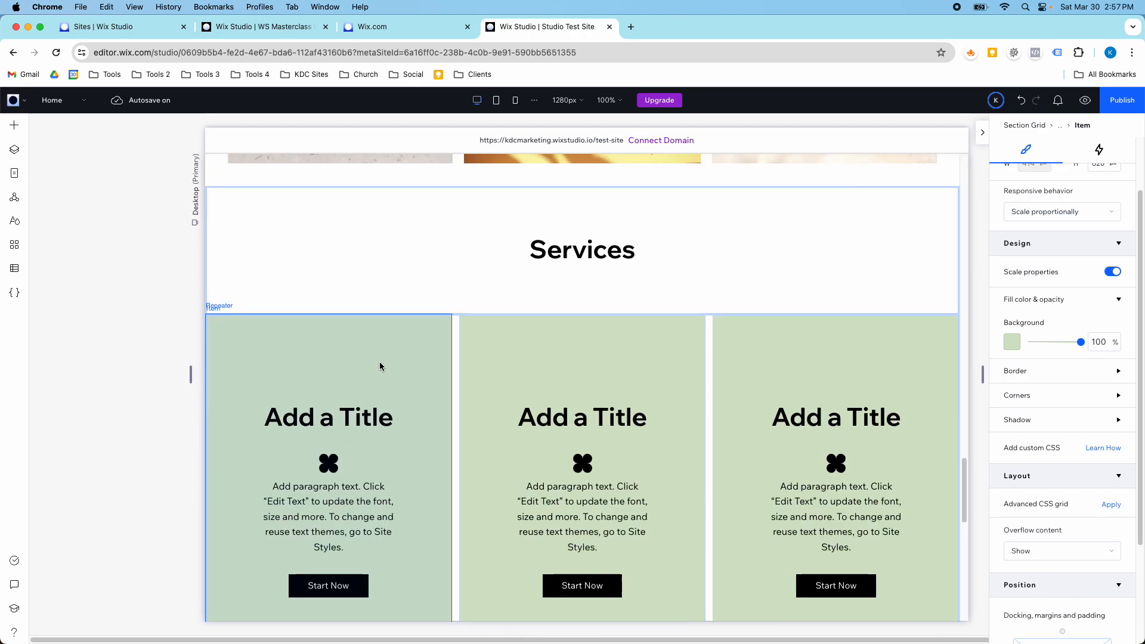
scroll(393, 370, "down", 6)
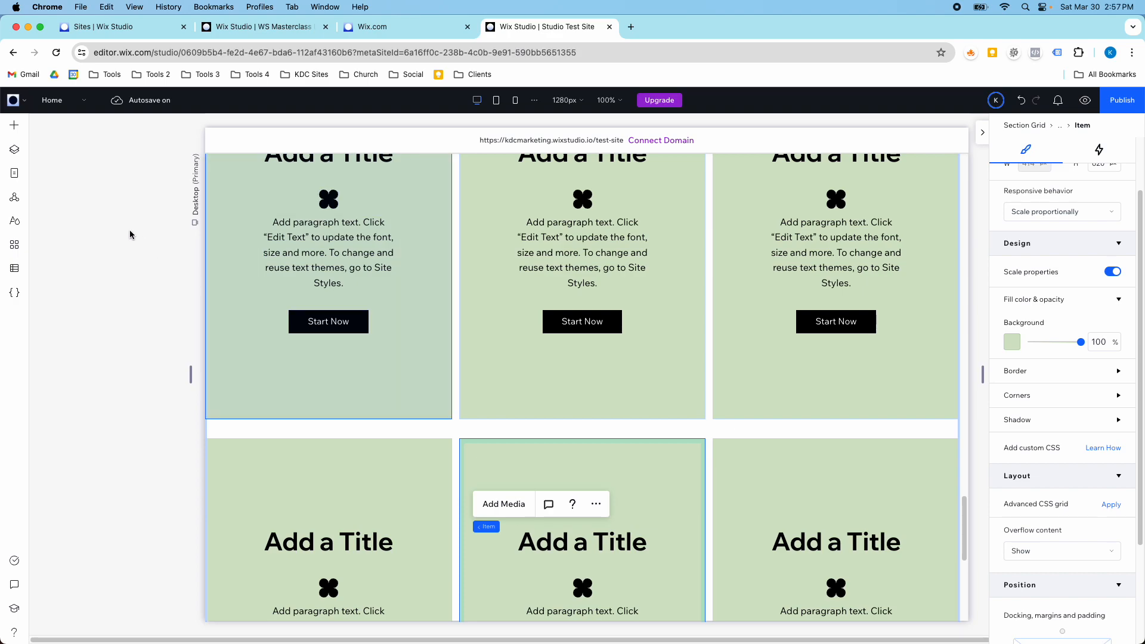
- View the repeater presets among the layout tools, and return to the quick-add elements
left_click(13, 126)
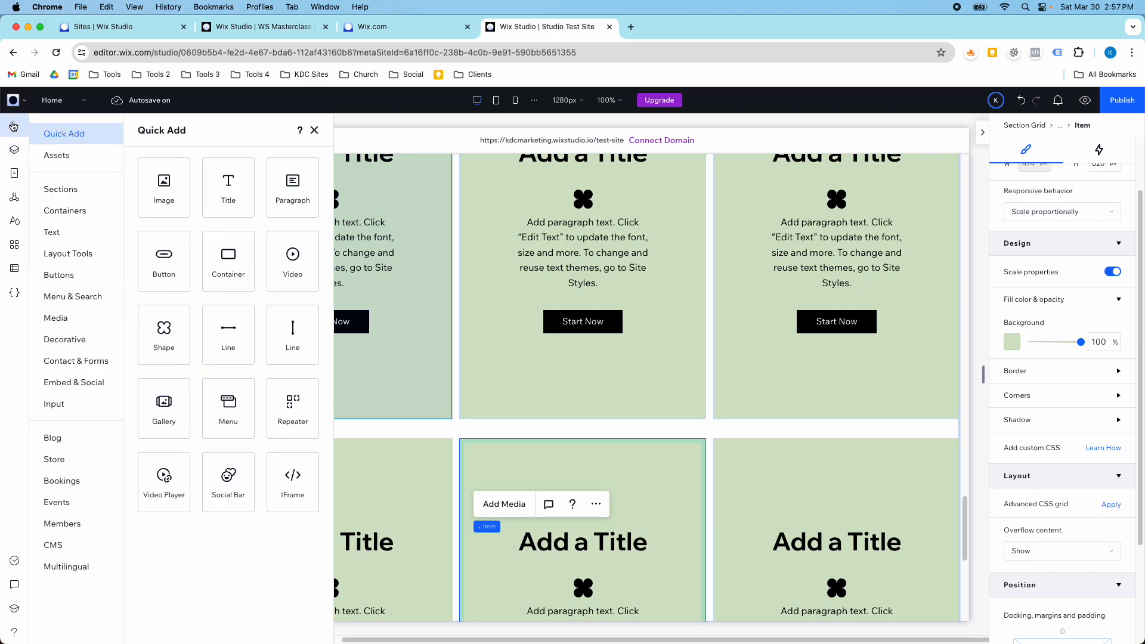
left_click(52, 255)
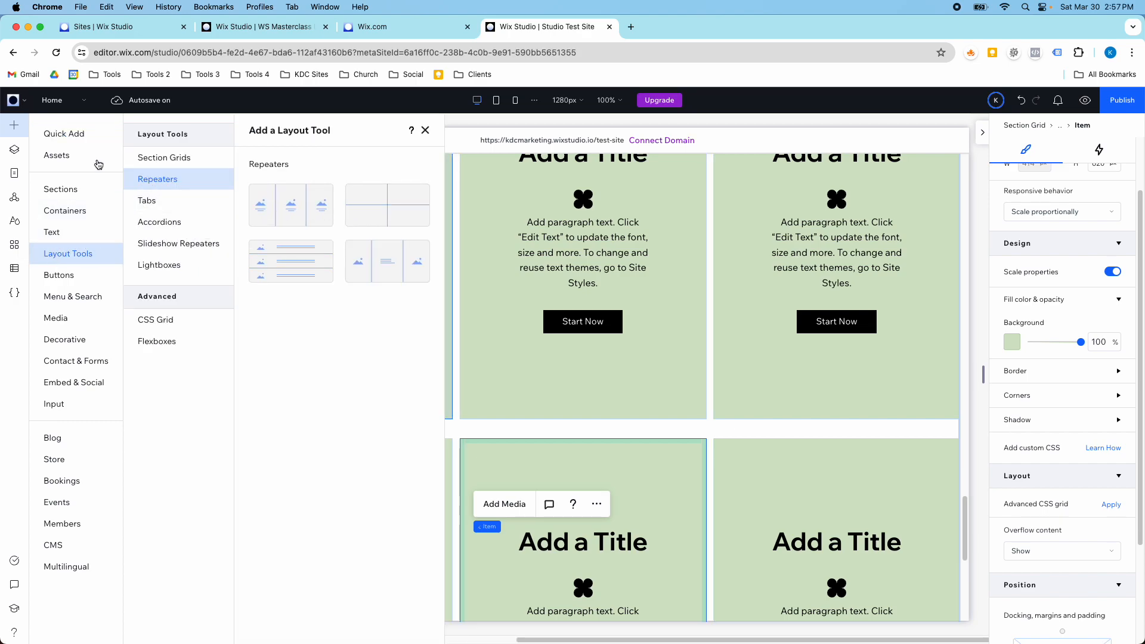
left_click(90, 142)
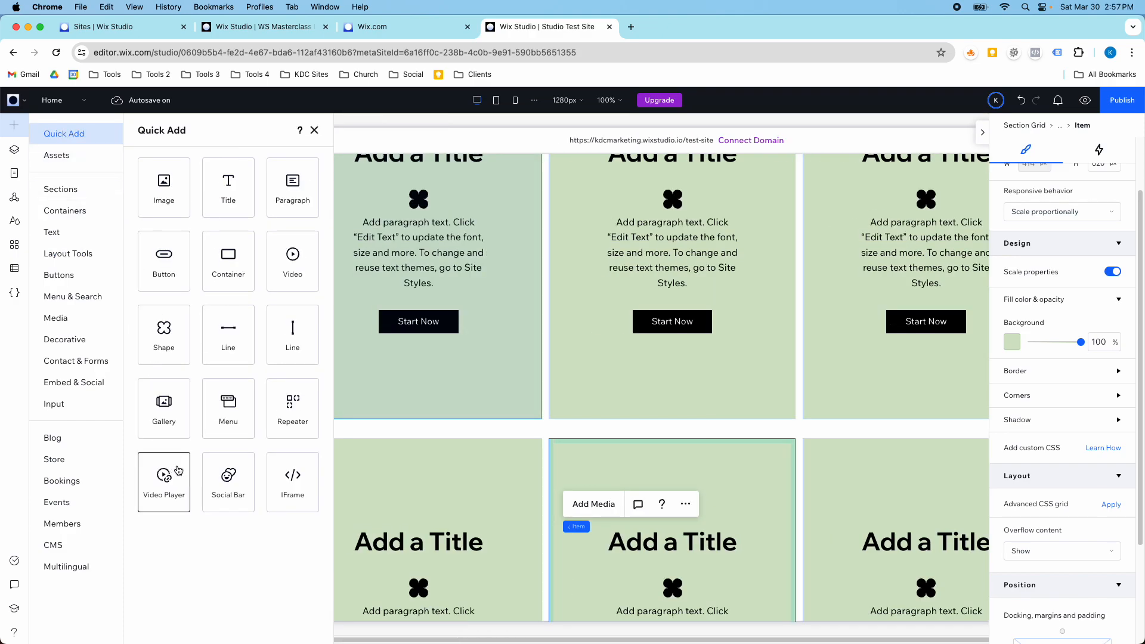